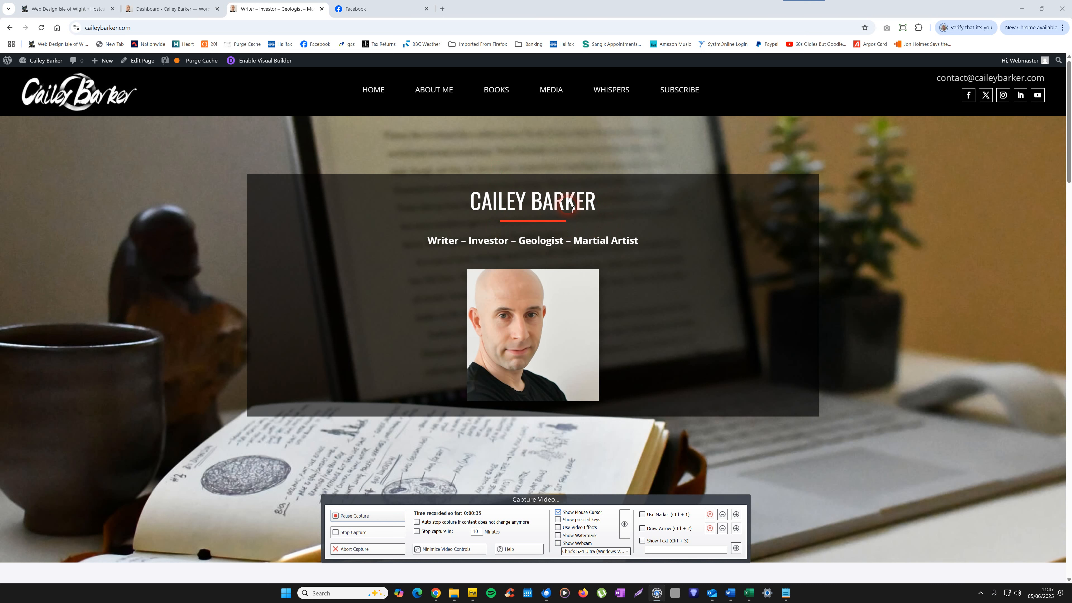
# Step: Open the front page "Writer – Investor – Geologist – Martial Artist" for editing from the WordPress dashboard's list of pages
pyautogui.click(68, 8)
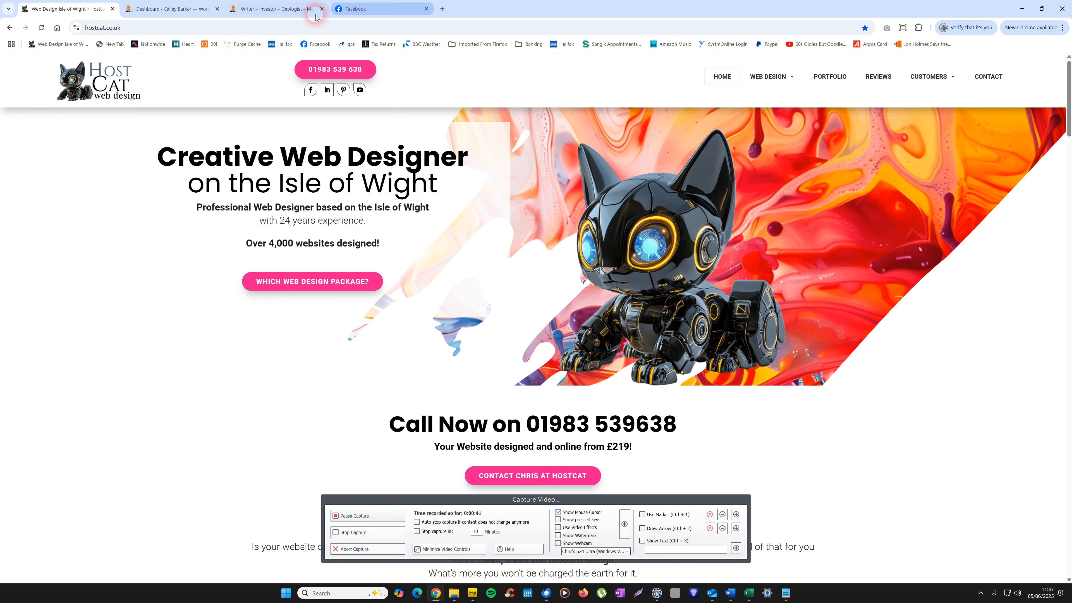
pyautogui.click(262, 10)
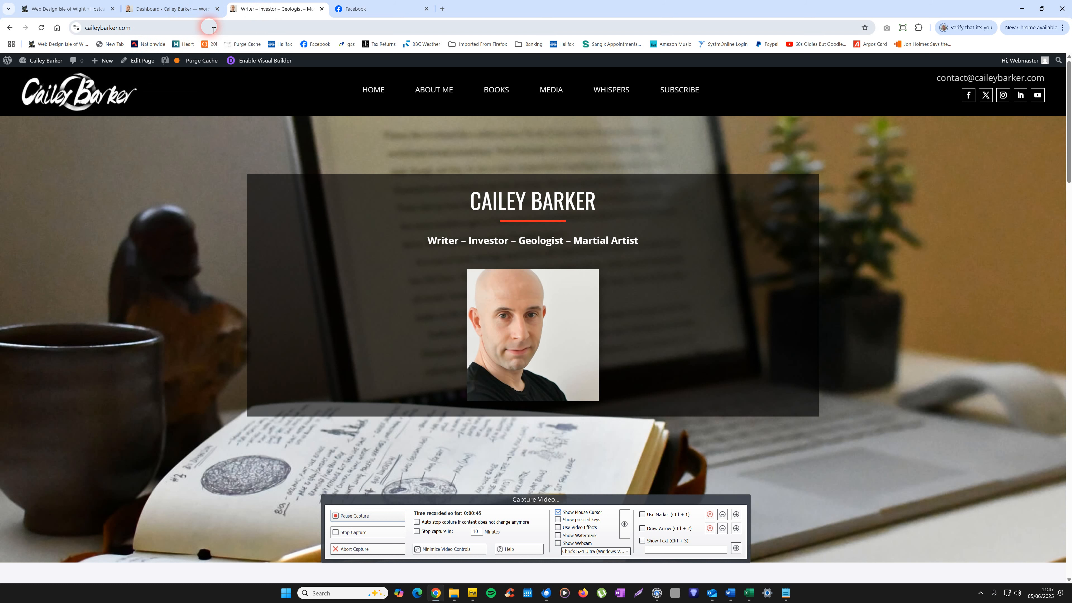
pyautogui.click(189, 10)
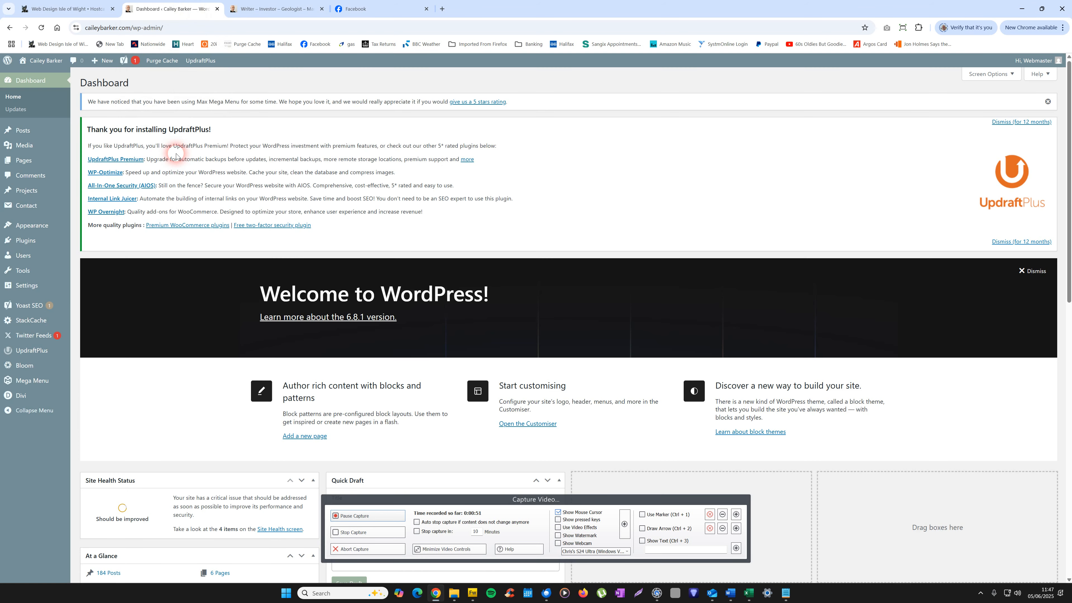
pyautogui.moveTo(99, 167)
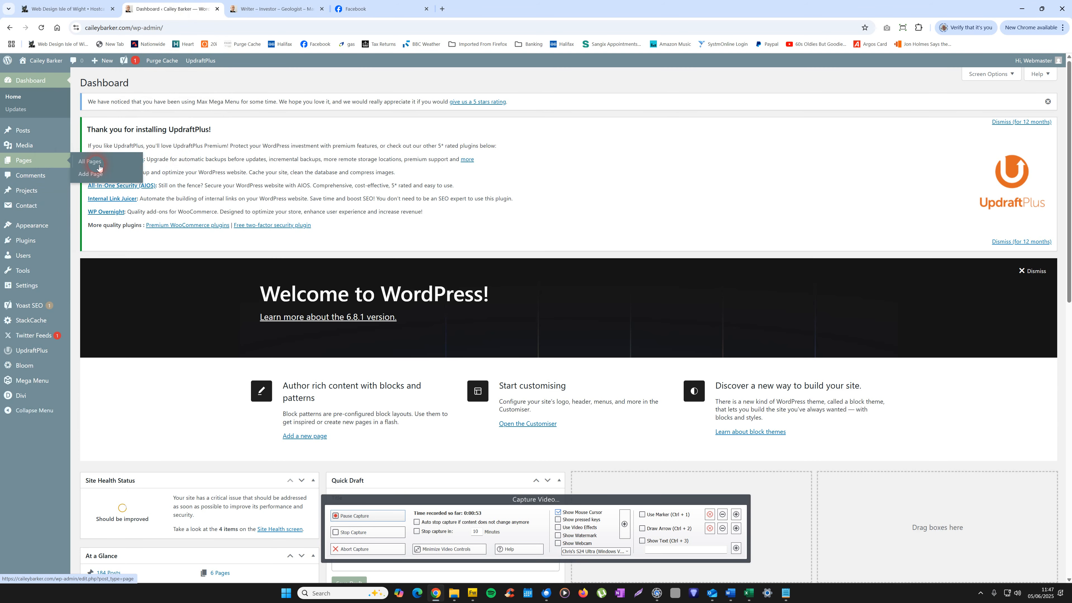
pyautogui.click(99, 167)
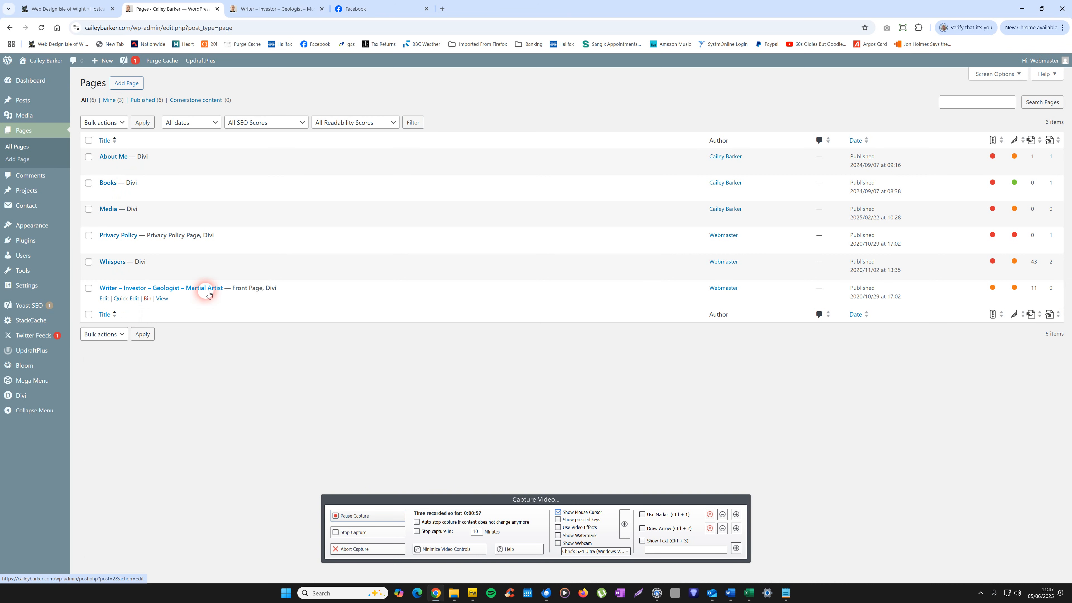
pyautogui.click(173, 288)
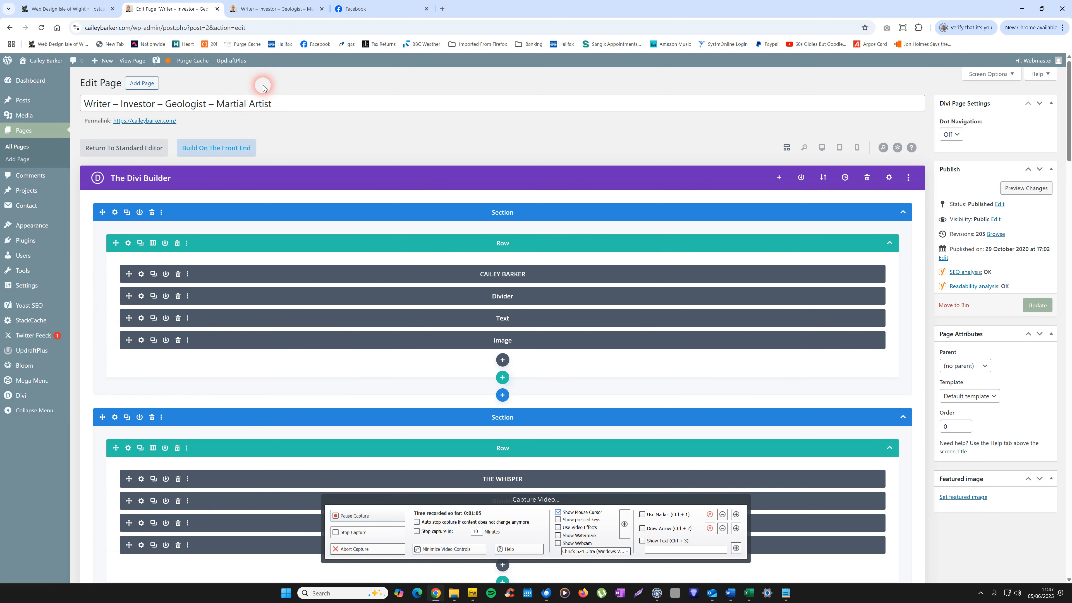
# Step: Check the live homepage against its Divi layout and return to the page editor
pyautogui.click(289, 10)
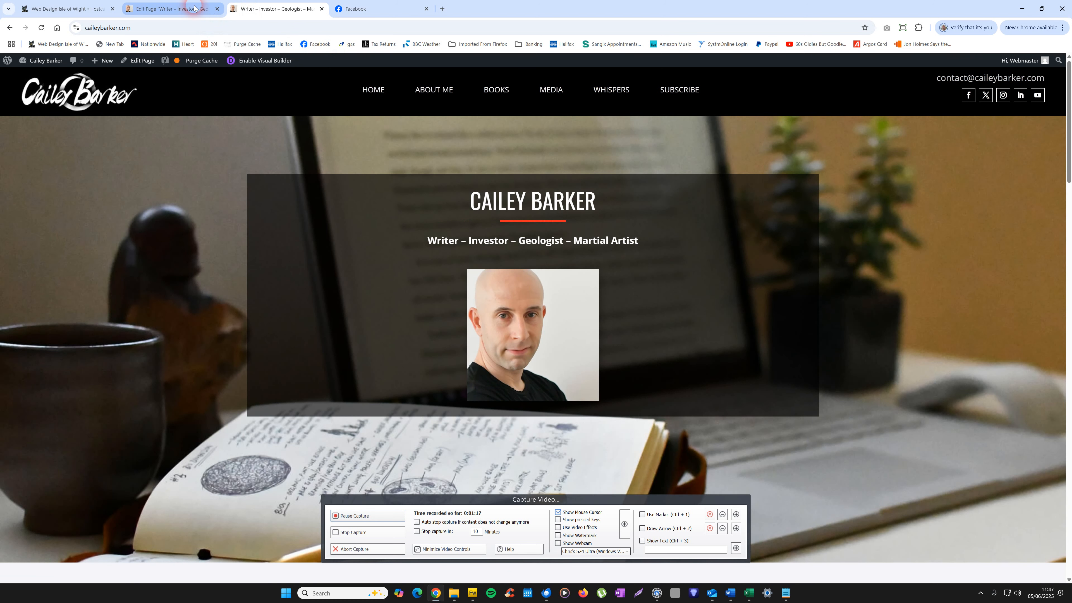
pyautogui.moveTo(187, 11)
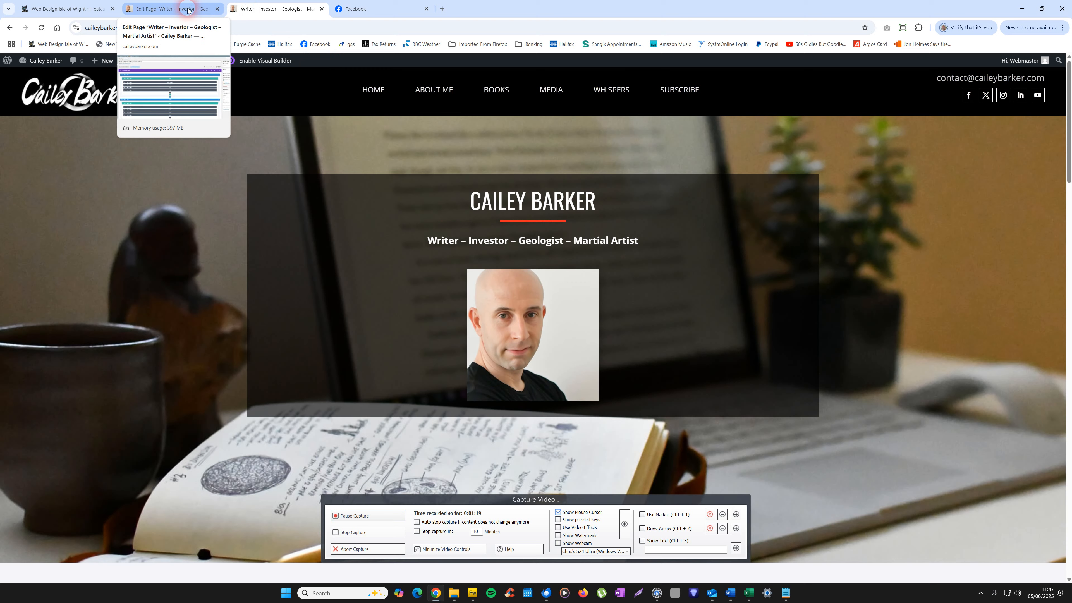
pyautogui.click(187, 8)
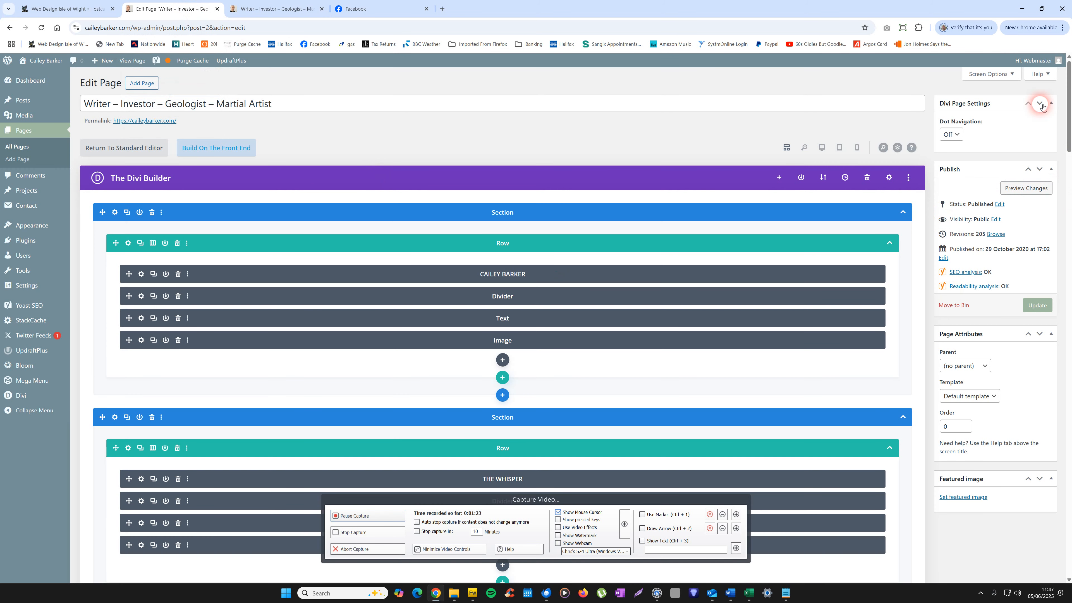
# Step: Clear the text of the SEO title in the page's Yoast SEO settings
pyautogui.moveTo(1069, 93)
pyautogui.mouseDown()
pyautogui.moveTo(1069, 105)
pyautogui.moveTo(1069, 93)
pyautogui.mouseUp()
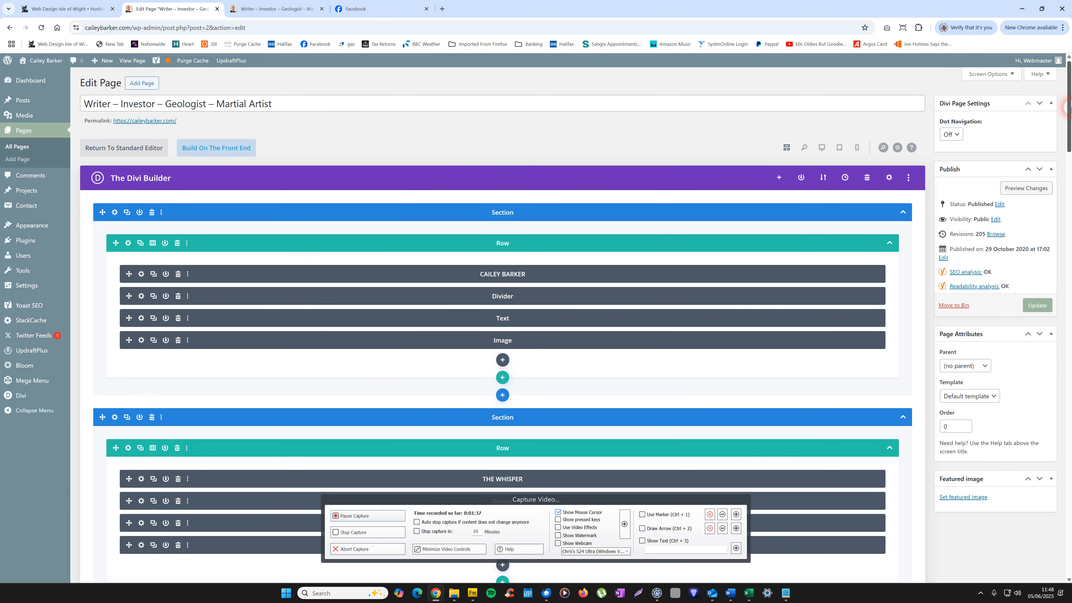
pyautogui.moveTo(1069, 110); pyautogui.dragTo(1069, 369)
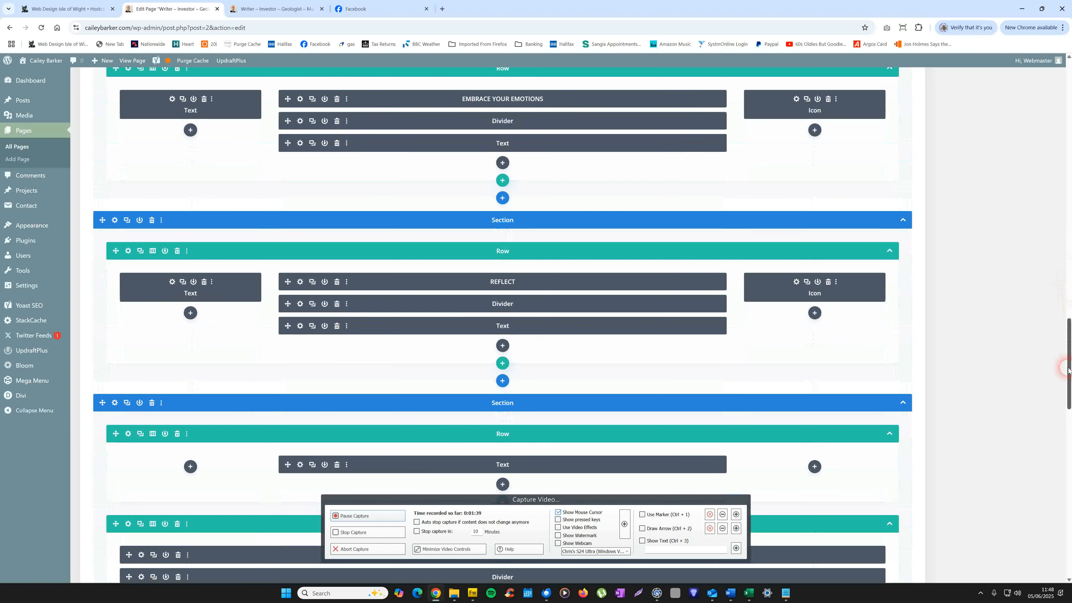
pyautogui.scroll(-10, 1068, 370)
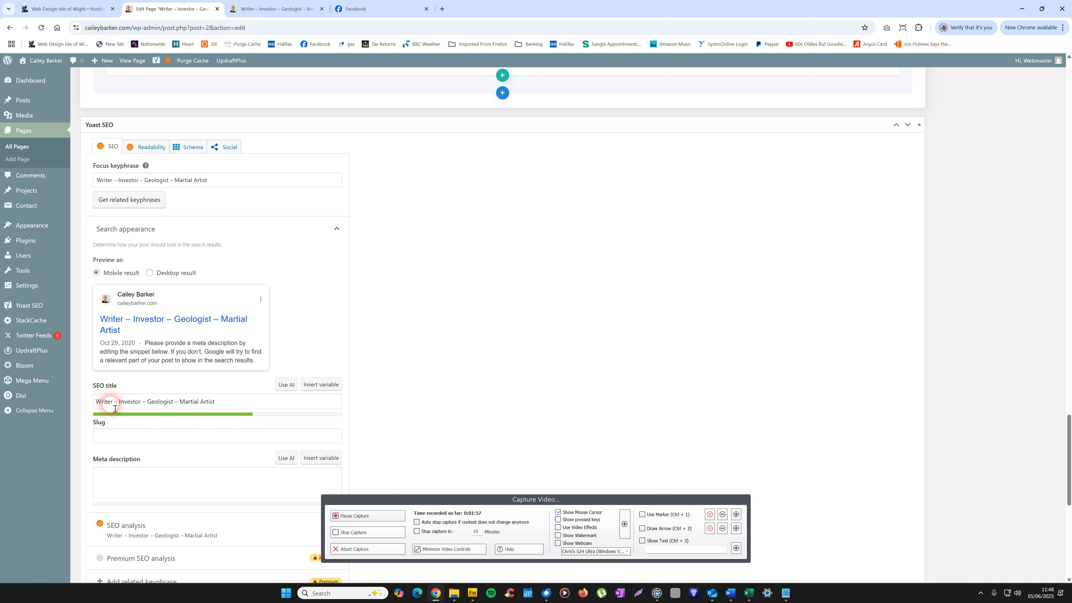
pyautogui.moveTo(230, 404); pyautogui.dragTo(92, 411)
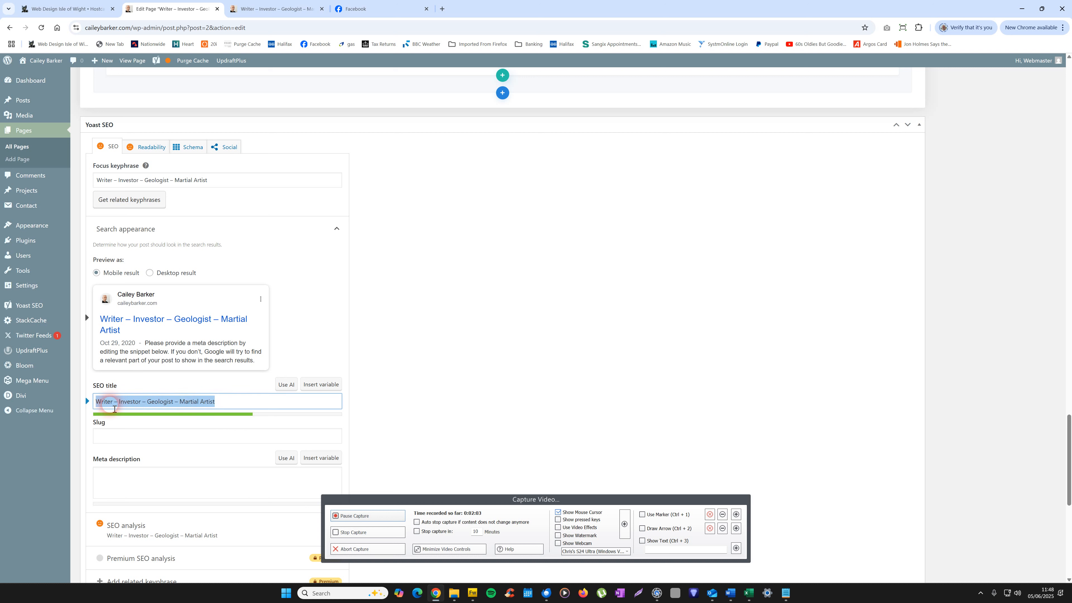
pyautogui.press('BackSpace')
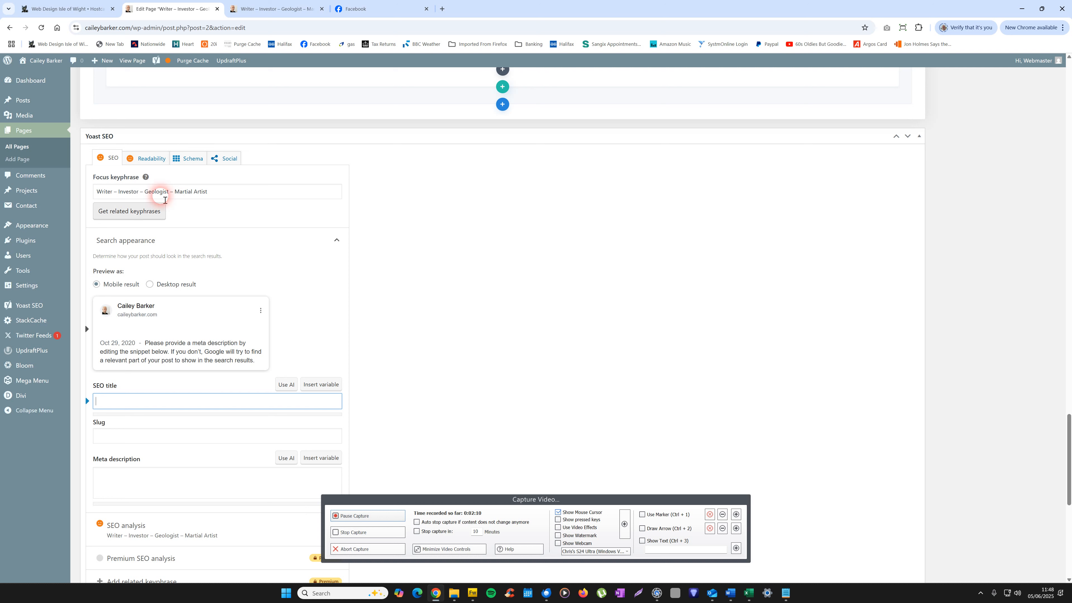
# Step: Replace the Yoast SEO focus keyphrase with "Life Coach"
pyautogui.moveTo(242, 190); pyautogui.dragTo(88, 194)
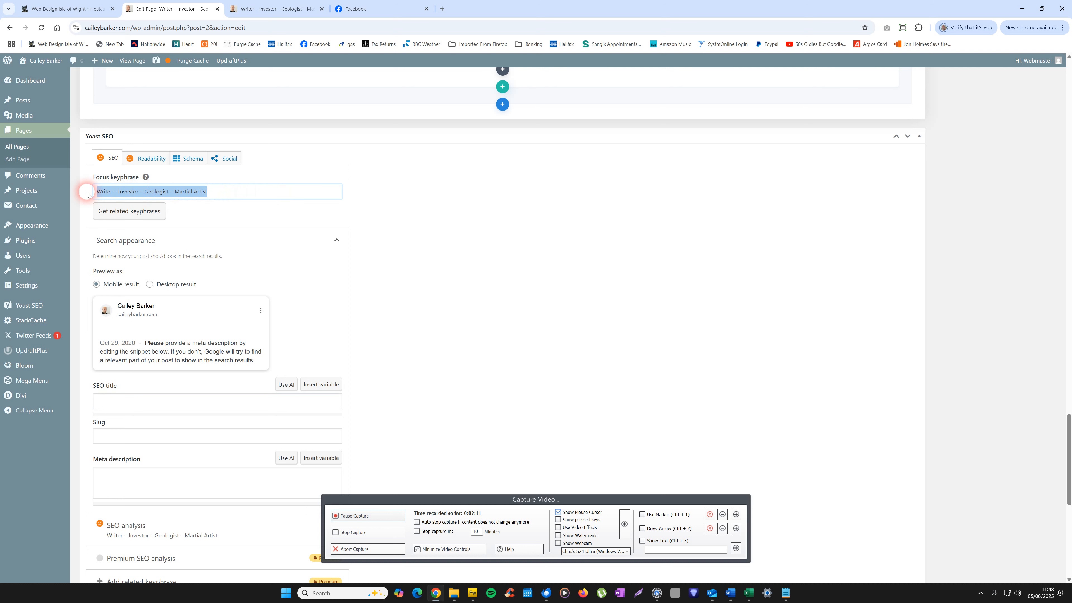
pyautogui.press('BackSpace')
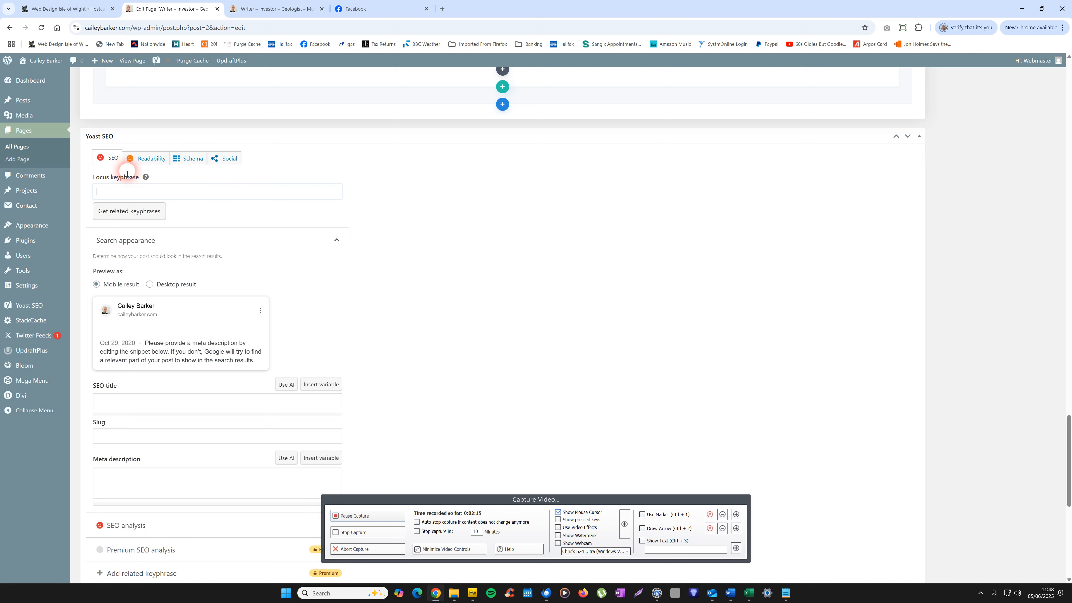
pyautogui.write('Life Coach')
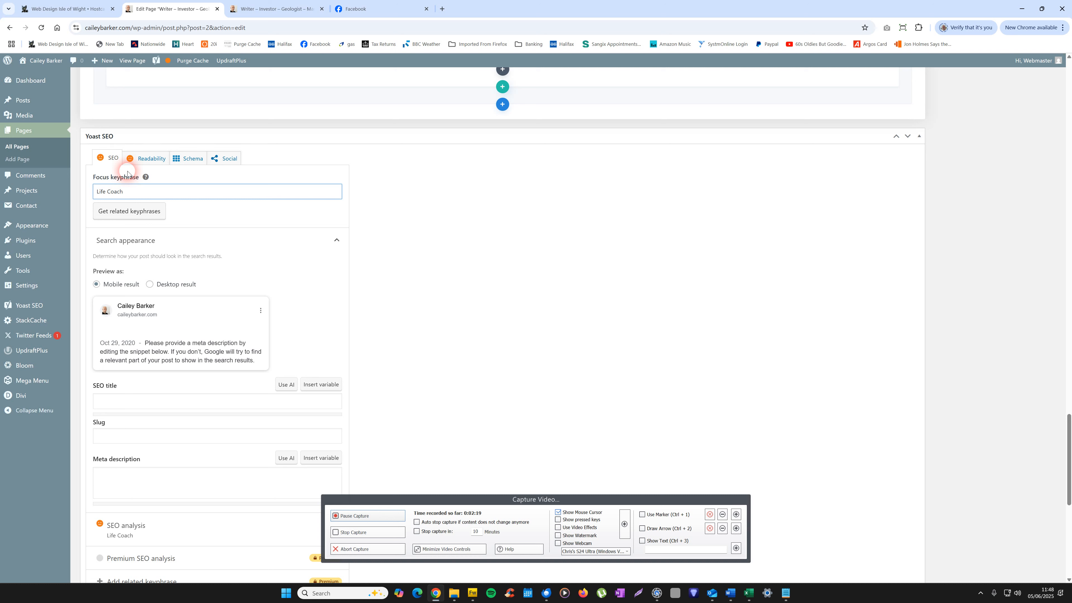
pyautogui.click(526, 252)
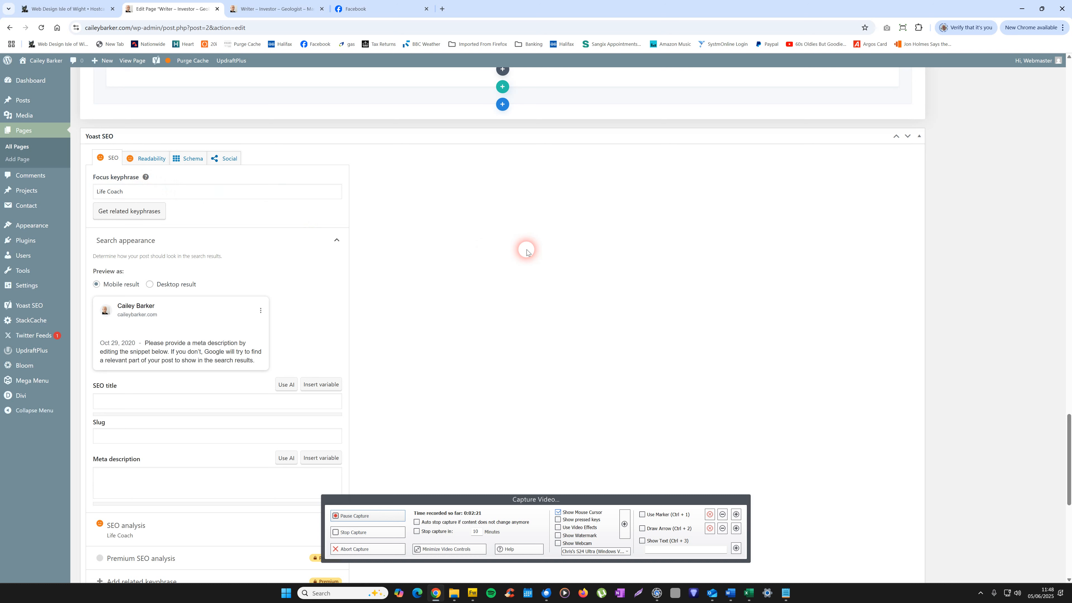
# Step: Expand the SEO analysis for the Life Coach keyphrase and review its problems, improvements and good results
pyautogui.scroll(-3, 1070, 549)
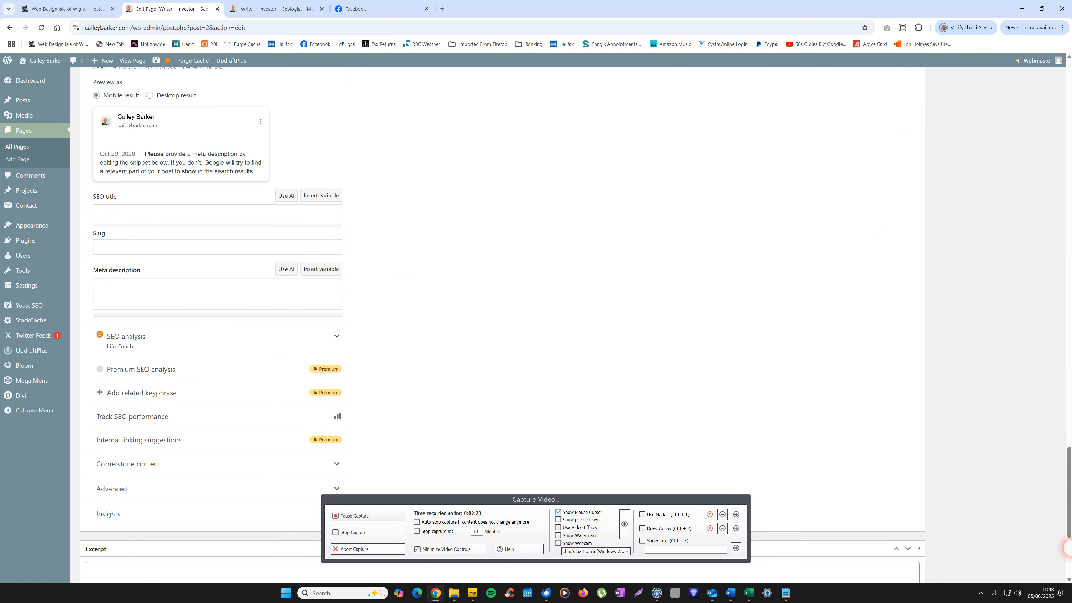
pyautogui.moveTo(1069, 549)
pyautogui.mouseDown()
pyautogui.moveTo(1069, 486)
pyautogui.moveTo(1066, 530)
pyautogui.mouseUp()
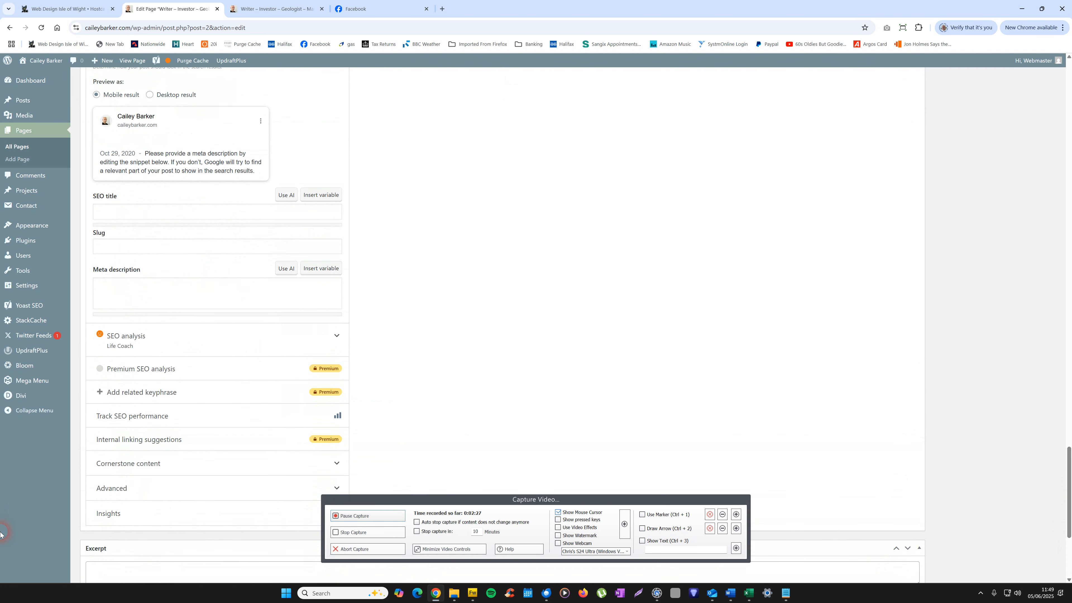
pyautogui.click(141, 336)
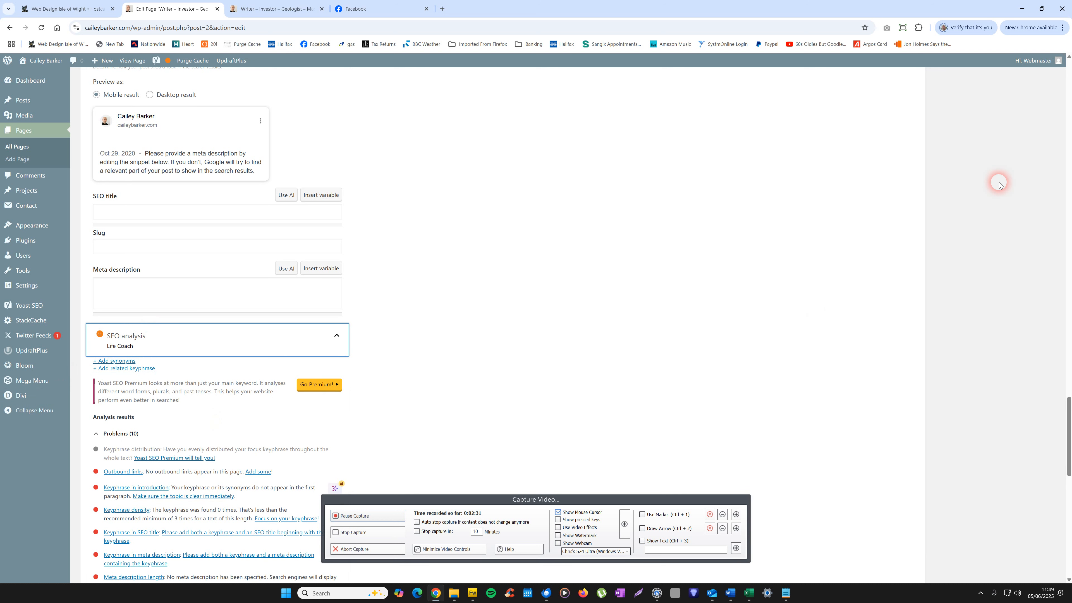
pyautogui.scroll(-5, 1065, 459)
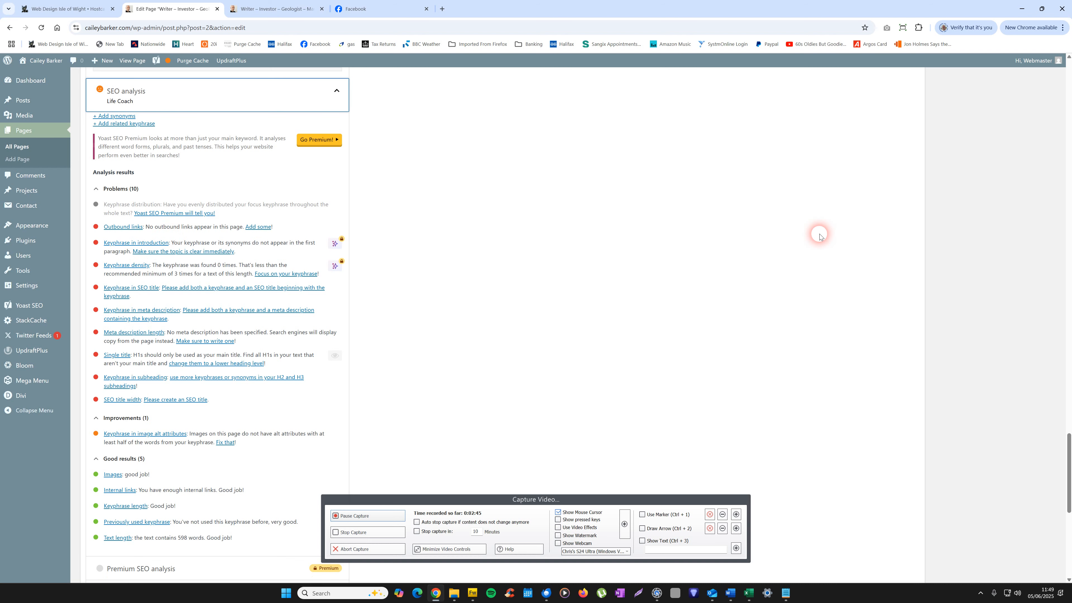
# Step: Change the page title to "Life Guide"
pyautogui.moveTo(1071, 455); pyautogui.dragTo(1067, 62)
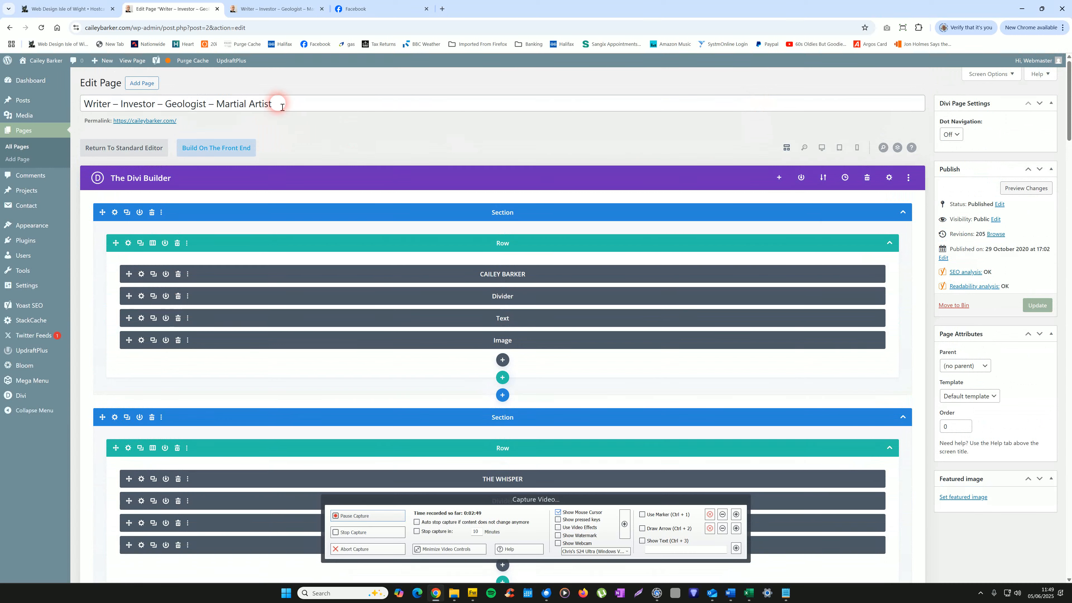
pyautogui.moveTo(281, 104); pyautogui.dragTo(91, 125)
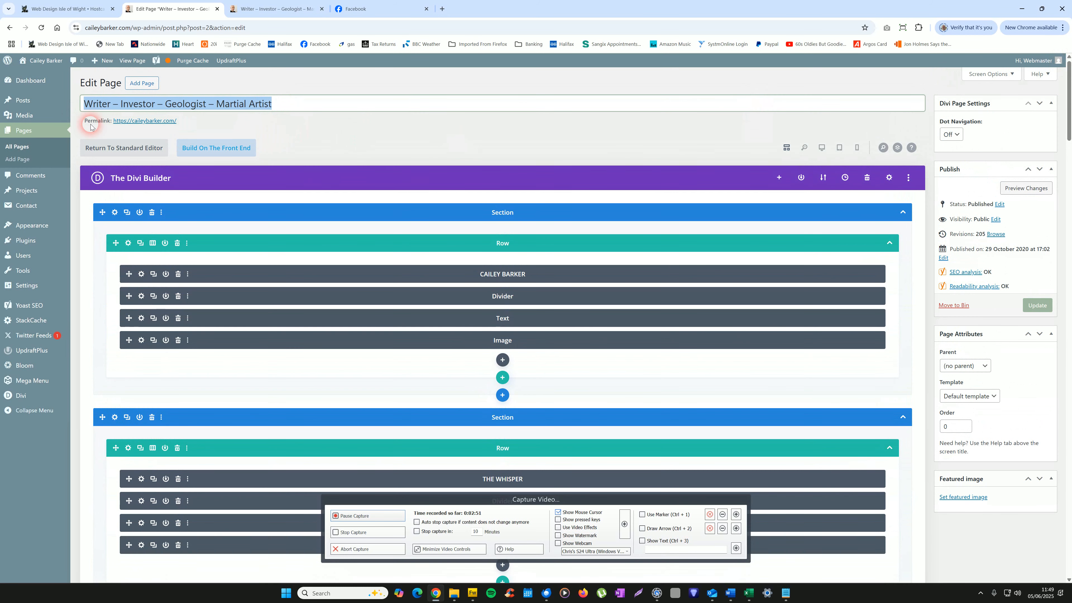
pyautogui.write('Life Guide')
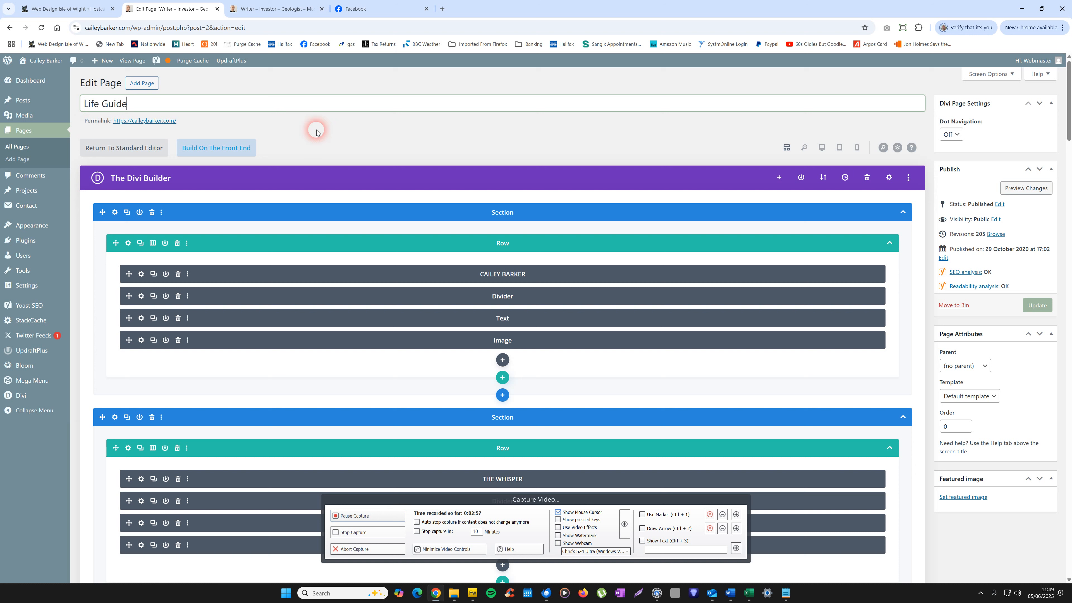
pyautogui.click(334, 133)
# Step: Update the published page to save the new title and SEO settings
pyautogui.moveTo(1070, 83); pyautogui.dragTo(1030, 111)
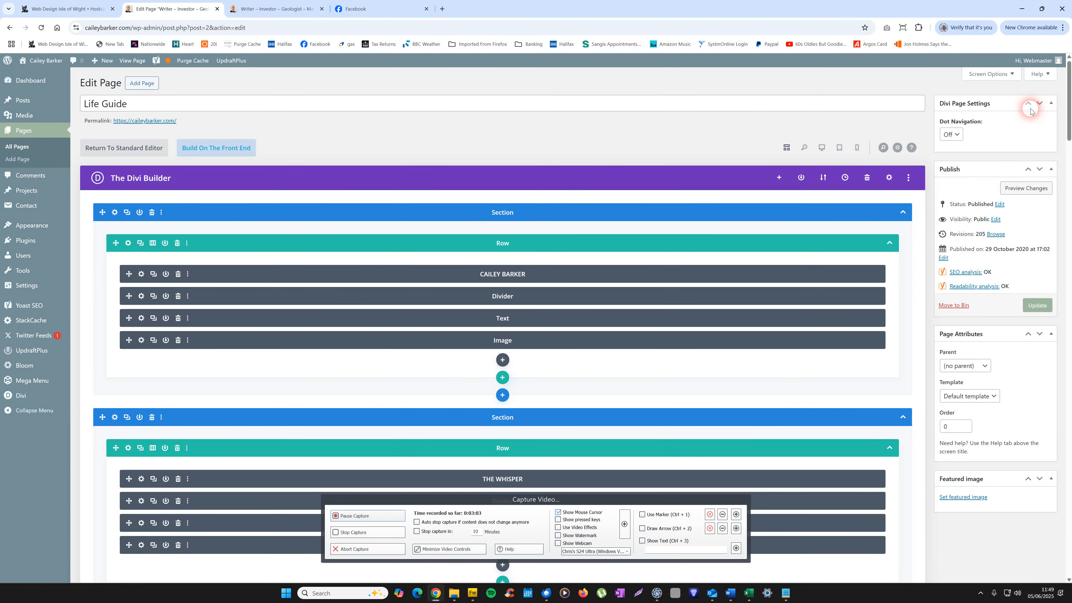
pyautogui.click(1042, 309)
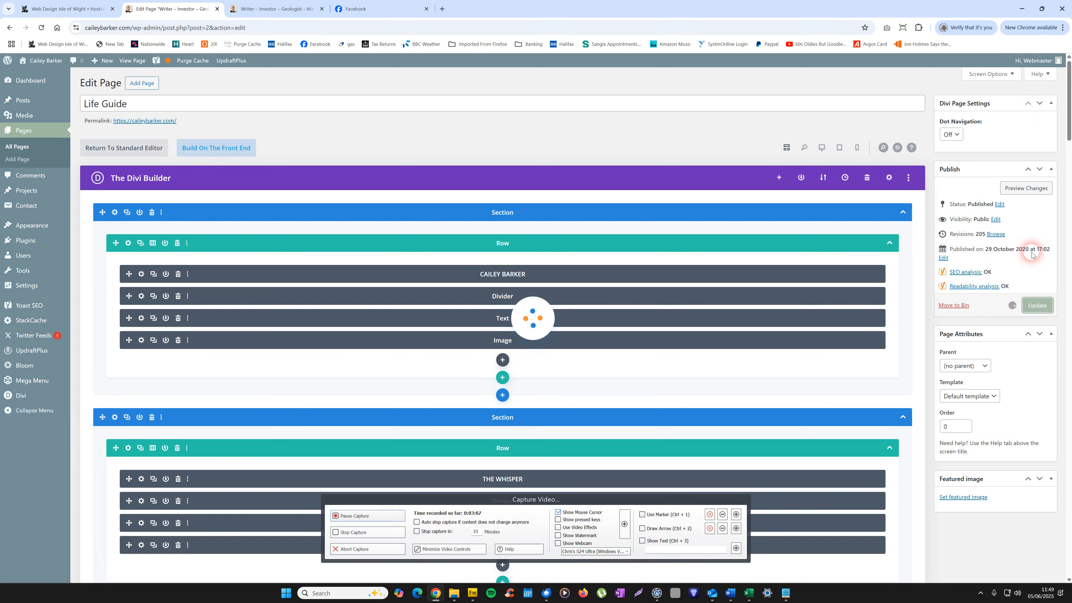
pyautogui.click(1054, 309)
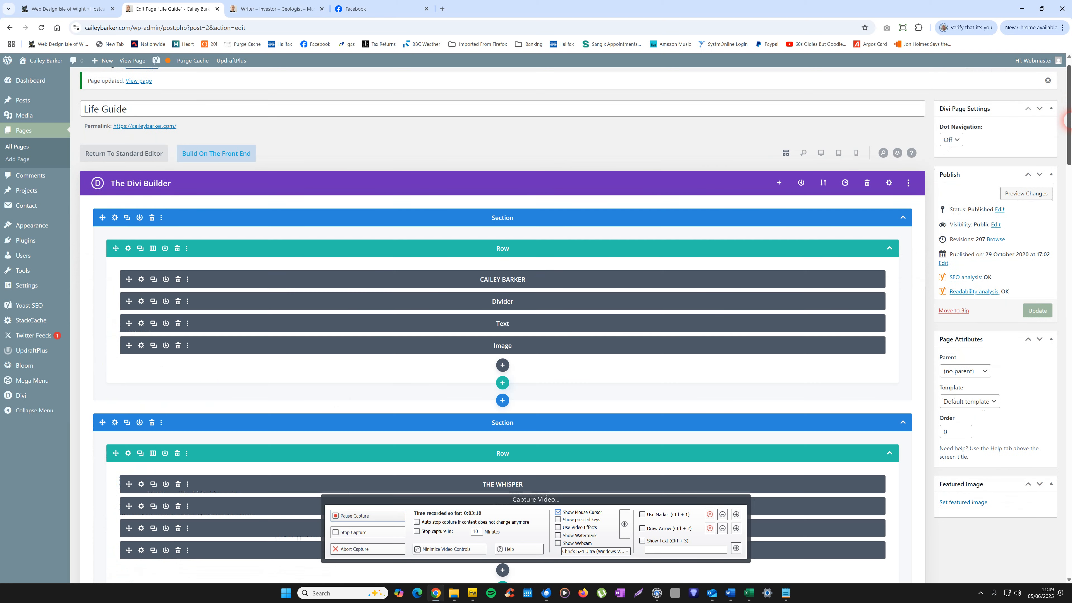
# Step: Return to the Yoast SEO settings of the saved page and reopen the SEO analysis to examine the remaining problems
pyautogui.moveTo(1069, 122); pyautogui.dragTo(1069, 498)
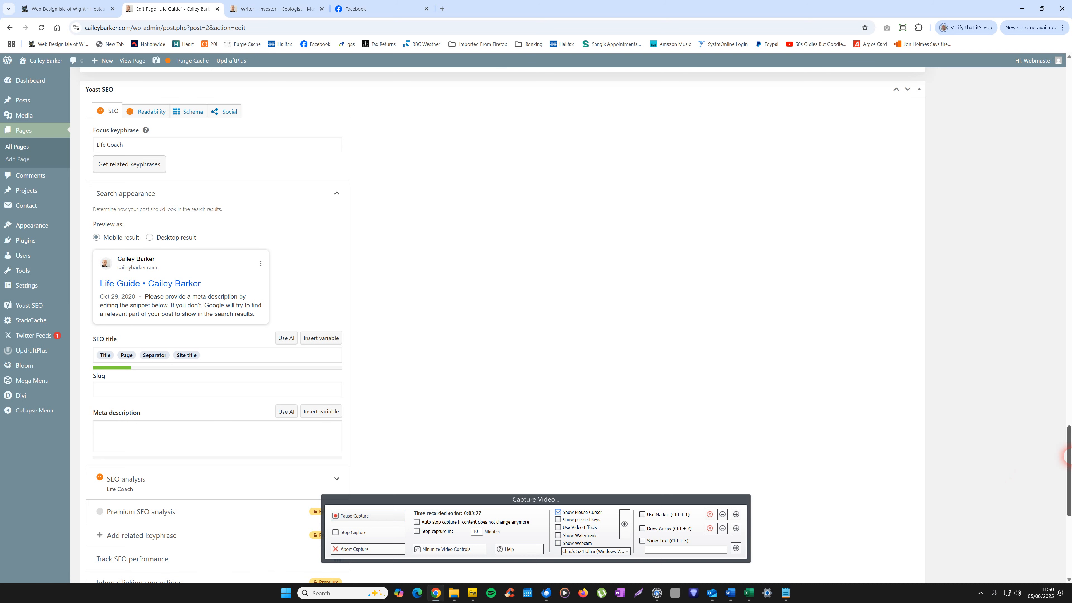
pyautogui.moveTo(1068, 456); pyautogui.dragTo(981, 498)
pyautogui.click(126, 292)
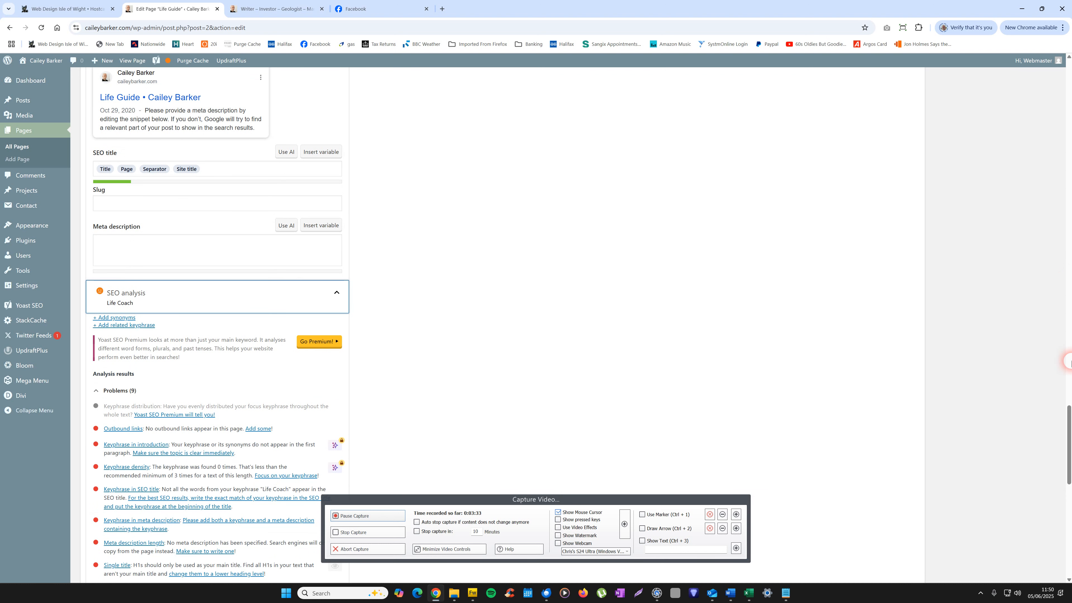
# Step: Replace the Title and Page variables in the SEO title with "Life Guide", keeping the Separator and Site title variables
pyautogui.moveTo(1070, 463)
pyautogui.mouseDown()
pyautogui.moveTo(1070, 416)
pyautogui.moveTo(1070, 444)
pyautogui.mouseUp()
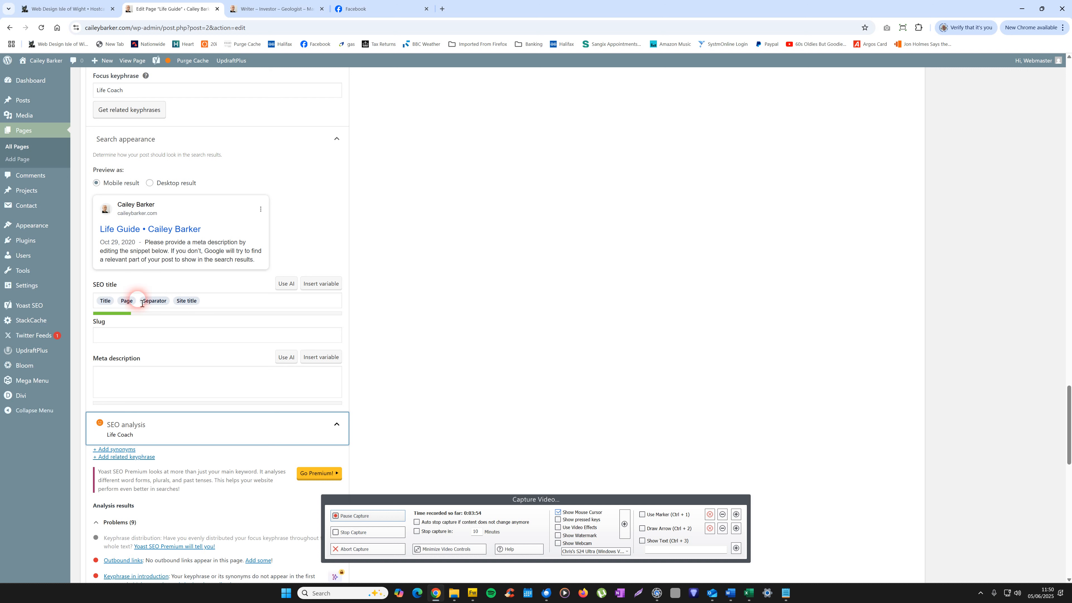
pyautogui.moveTo(142, 303); pyautogui.dragTo(96, 303)
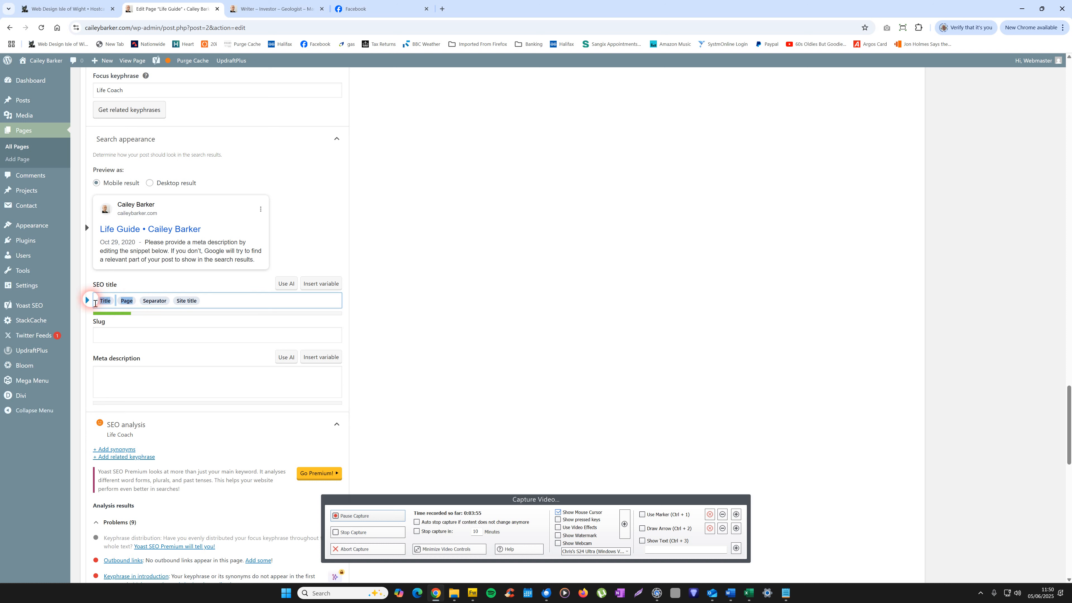
pyautogui.press('BackSpace')
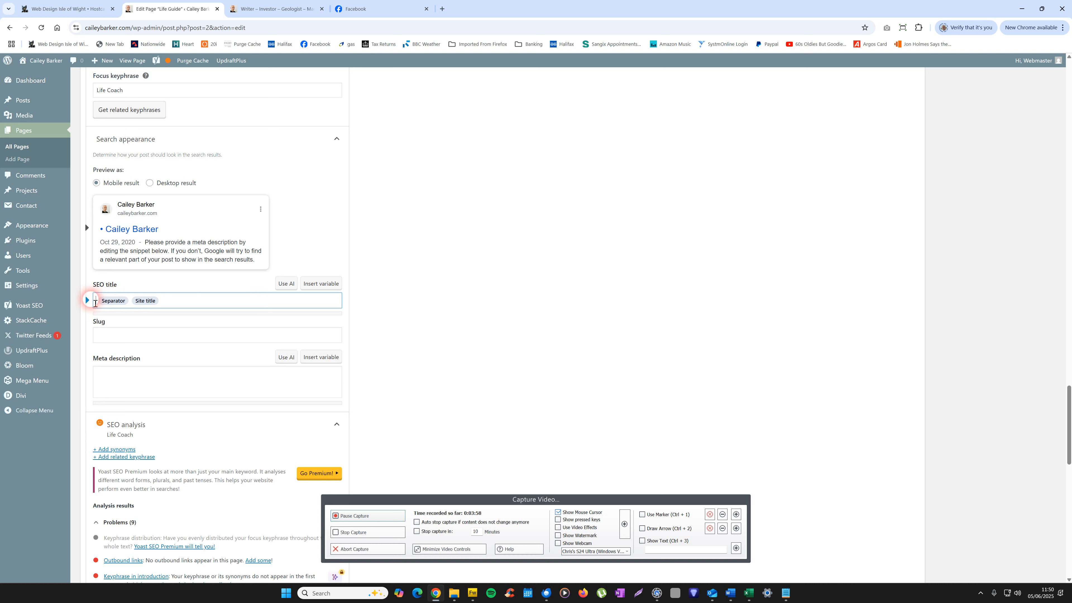
pyautogui.write('Life ')
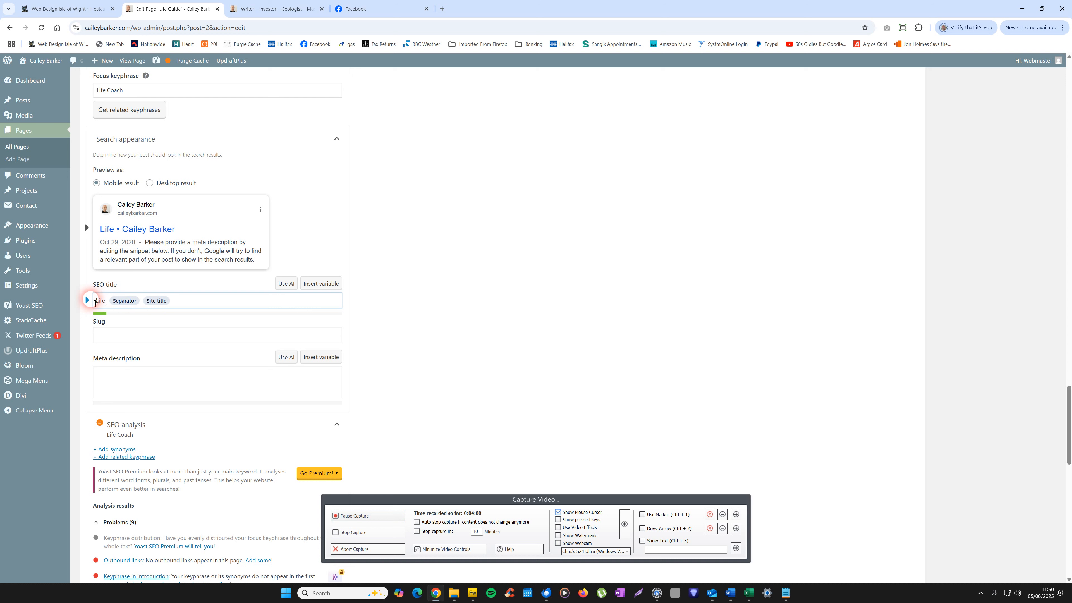
pyautogui.write('Guide')
pyautogui.click(156, 301)
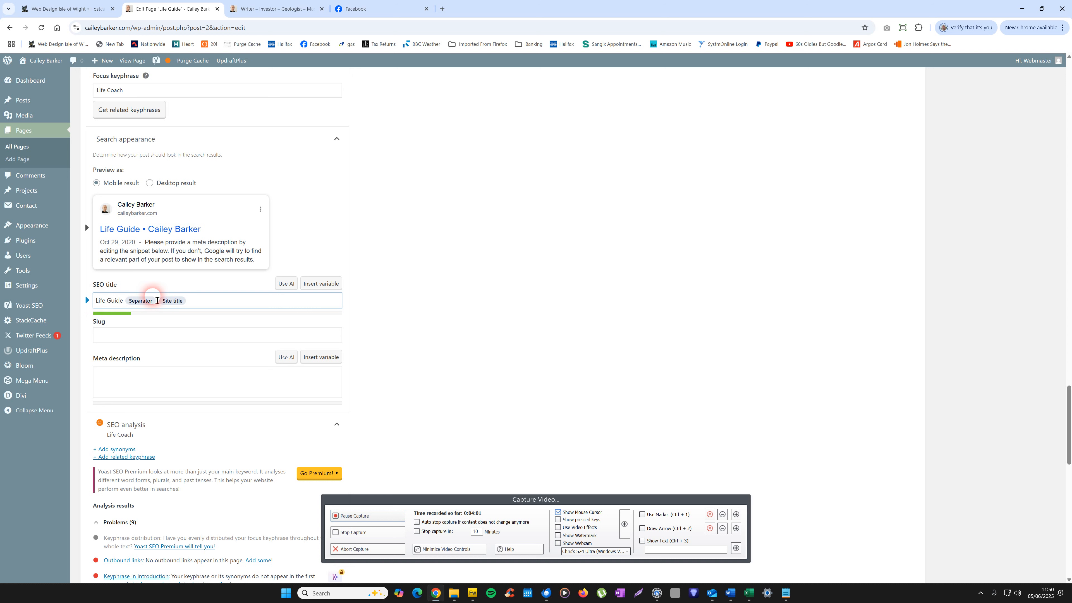
pyautogui.click(221, 302)
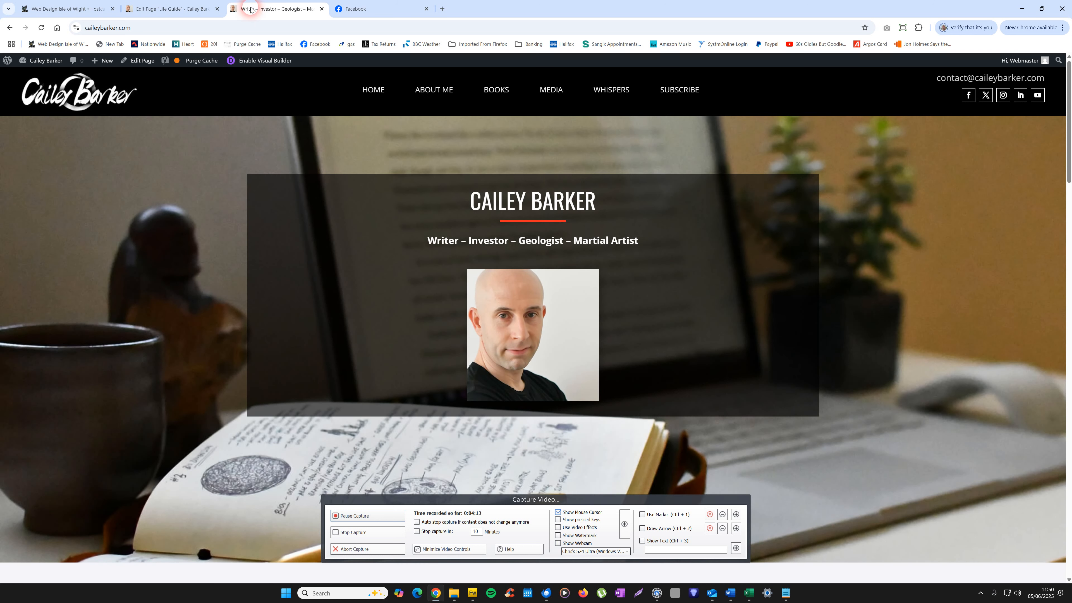
# Step: Look over the top of the live front page for description wording and return to the page editor
pyautogui.click(252, 11)
pyautogui.moveTo(1069, 112); pyautogui.dragTo(1070, 51)
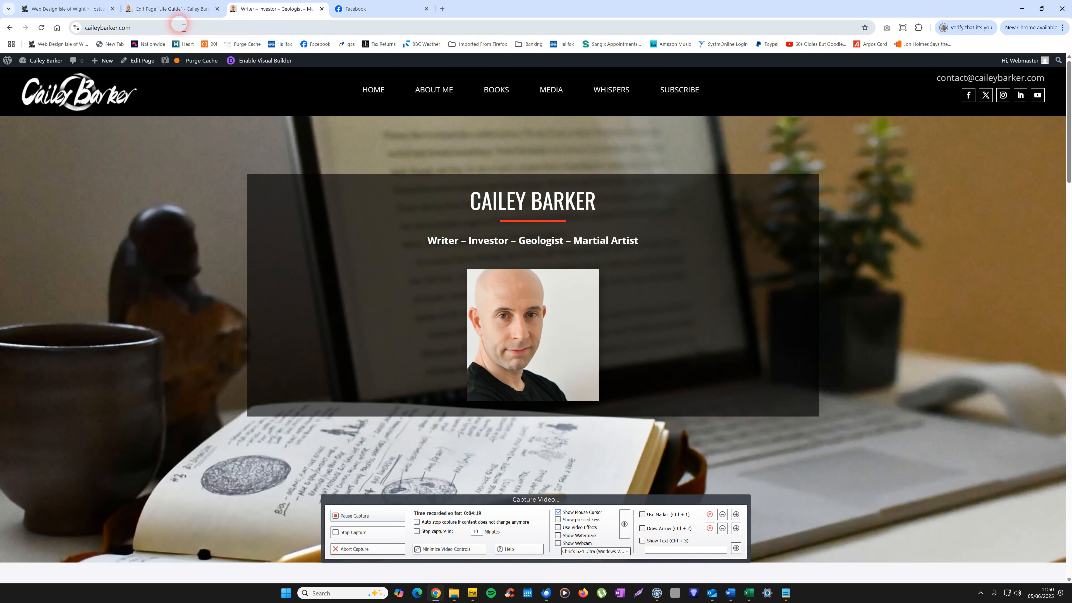
pyautogui.click(169, 9)
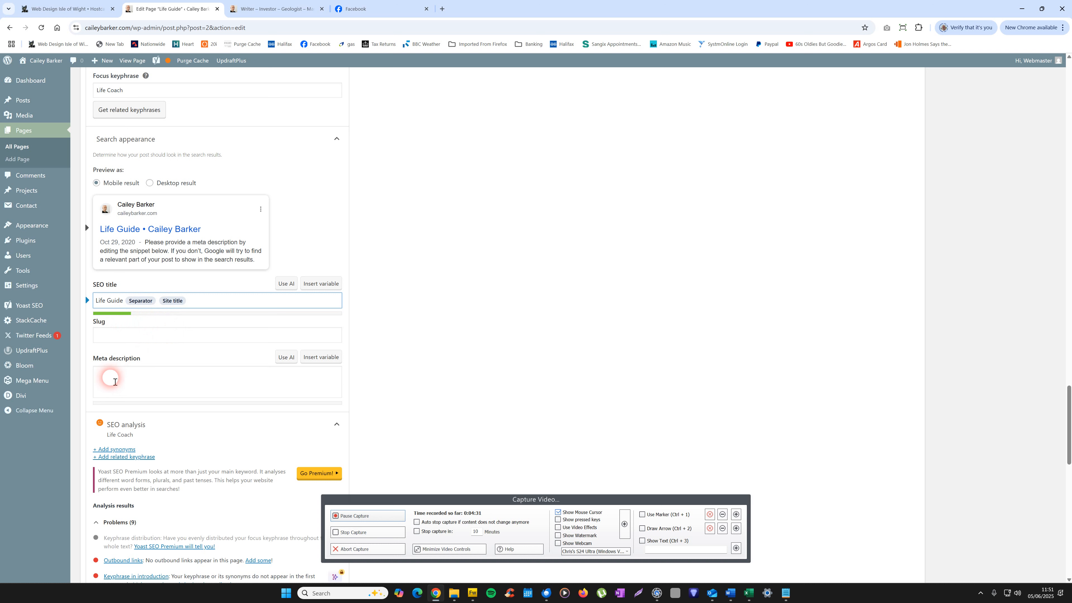
# Step: Copy the text from "Want to live a happier" through "sleep, meditation." in The Whisper section of the live front page and return to the editor
pyautogui.click(113, 373)
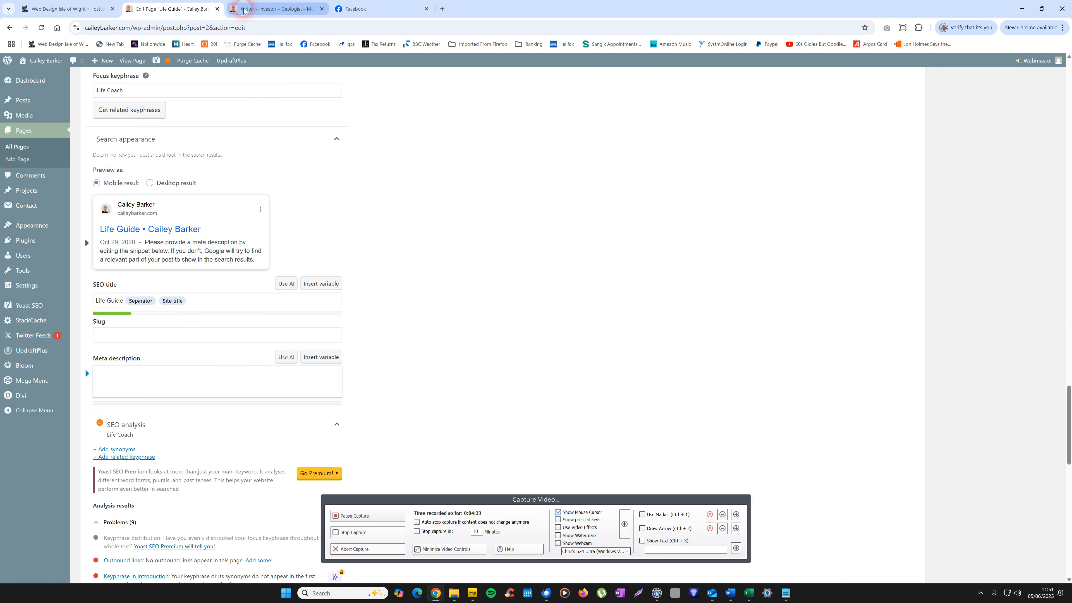
pyautogui.click(270, 6)
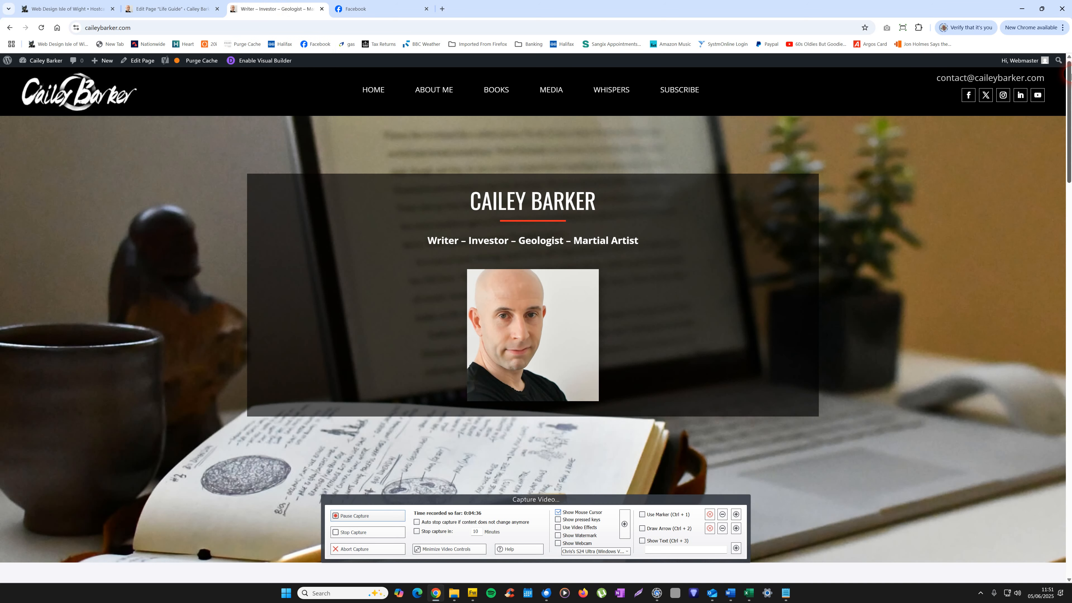
pyautogui.moveTo(1070, 148); pyautogui.dragTo(1069, 240)
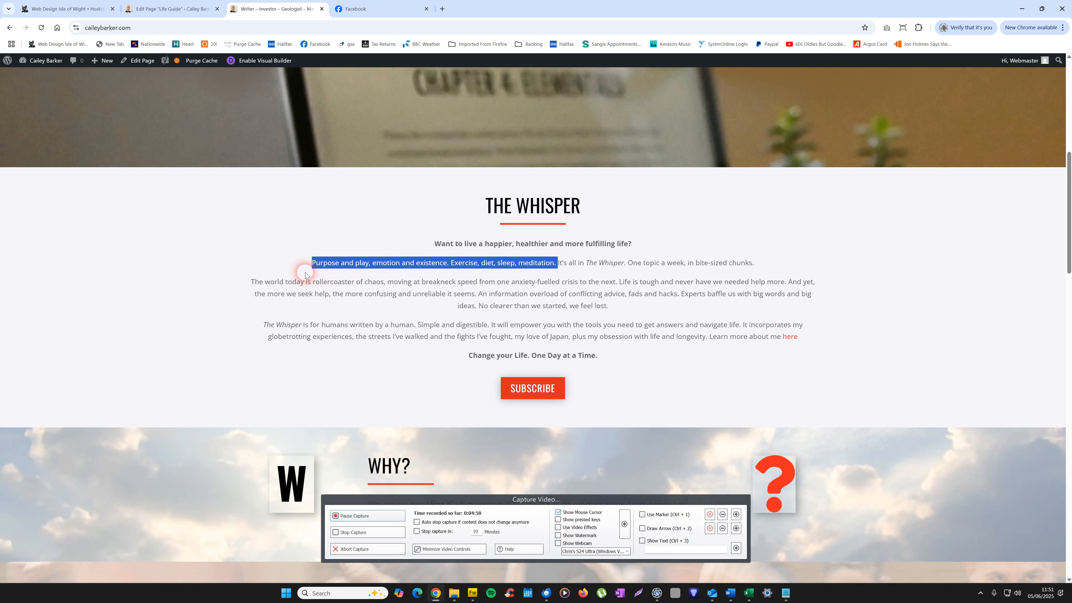
pyautogui.moveTo(305, 272)
pyautogui.mouseDown()
pyautogui.moveTo(400, 232)
pyautogui.moveTo(465, 244)
pyautogui.mouseUp()
pyautogui.rightClick(444, 240)
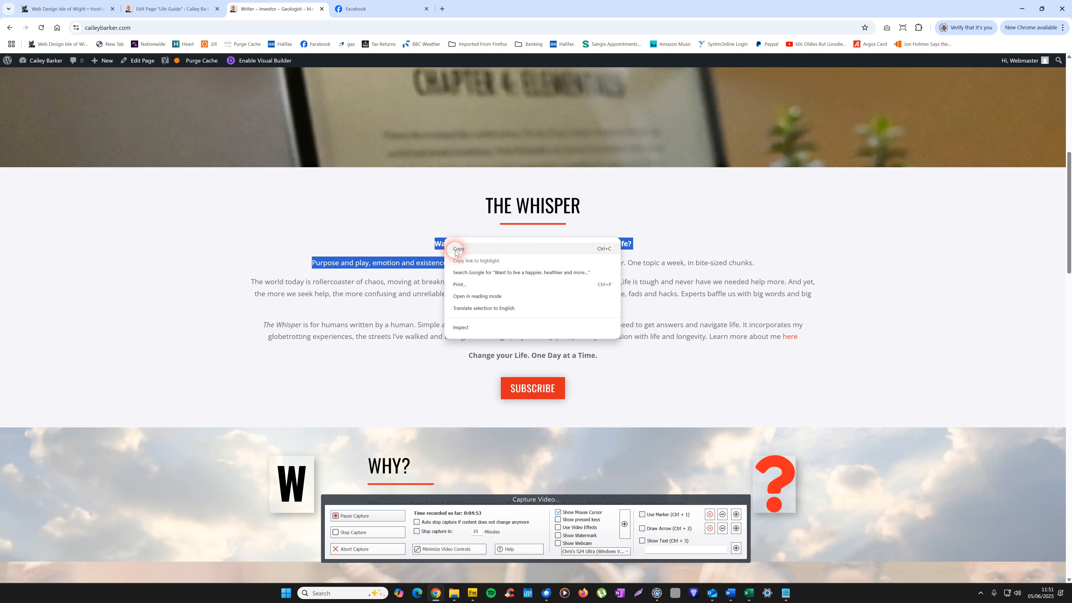
pyautogui.click(457, 249)
pyautogui.click(173, 9)
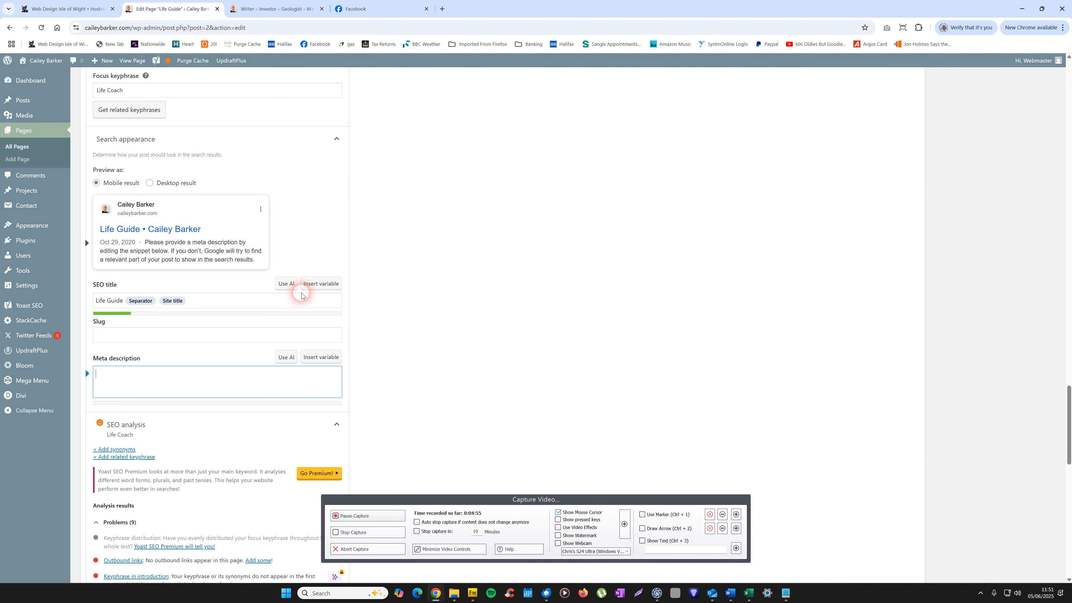
# Step: Fill in the meta description with "Life Guide" followed by the copied introduction text from The Whisper section
pyautogui.click(120, 379)
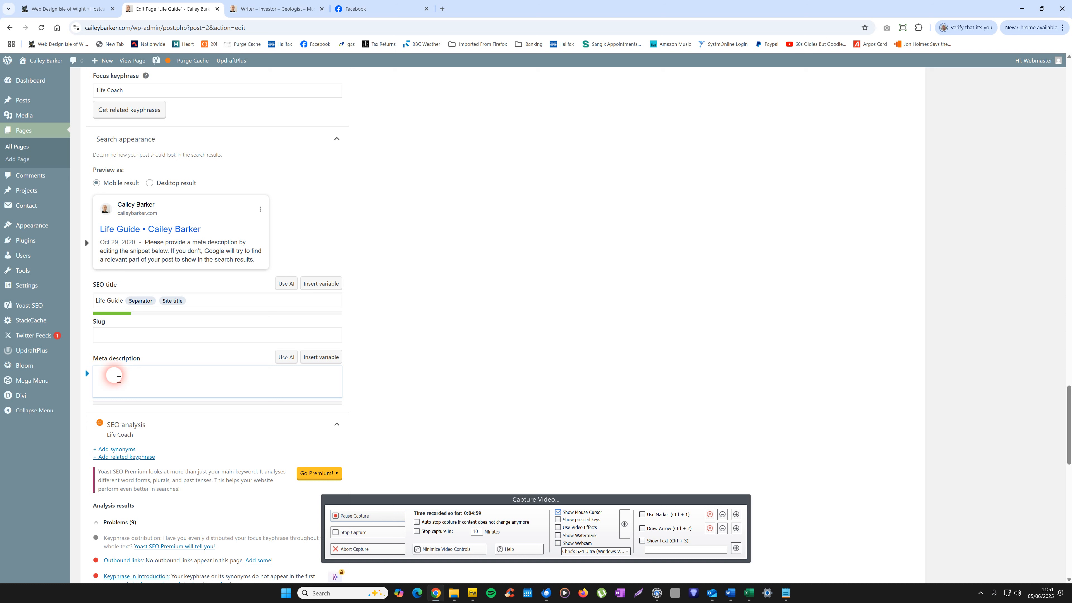
pyautogui.write('Life')
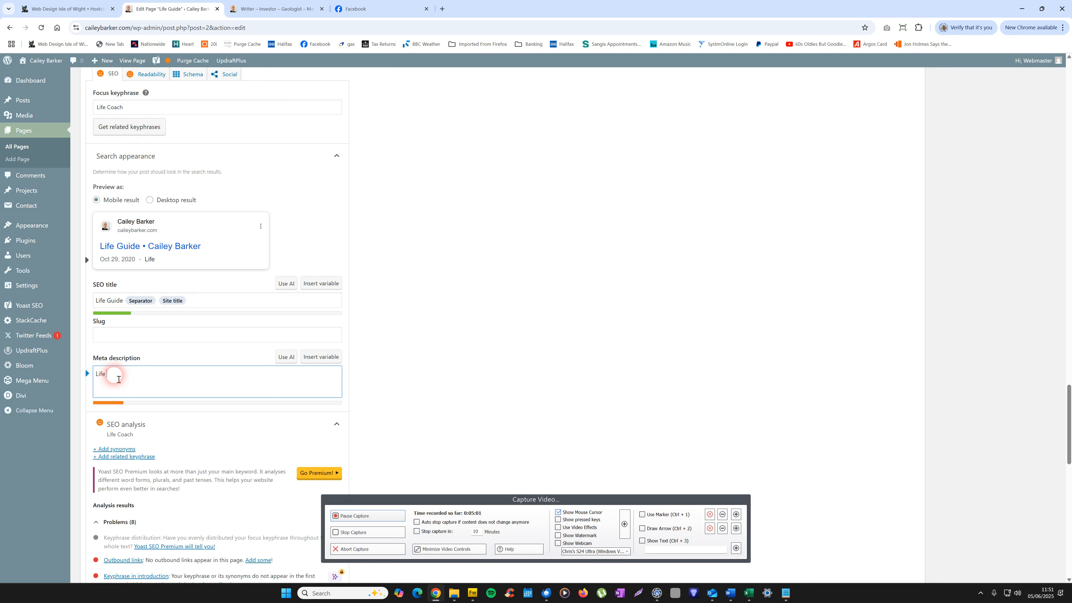
pyautogui.write(' Guide')
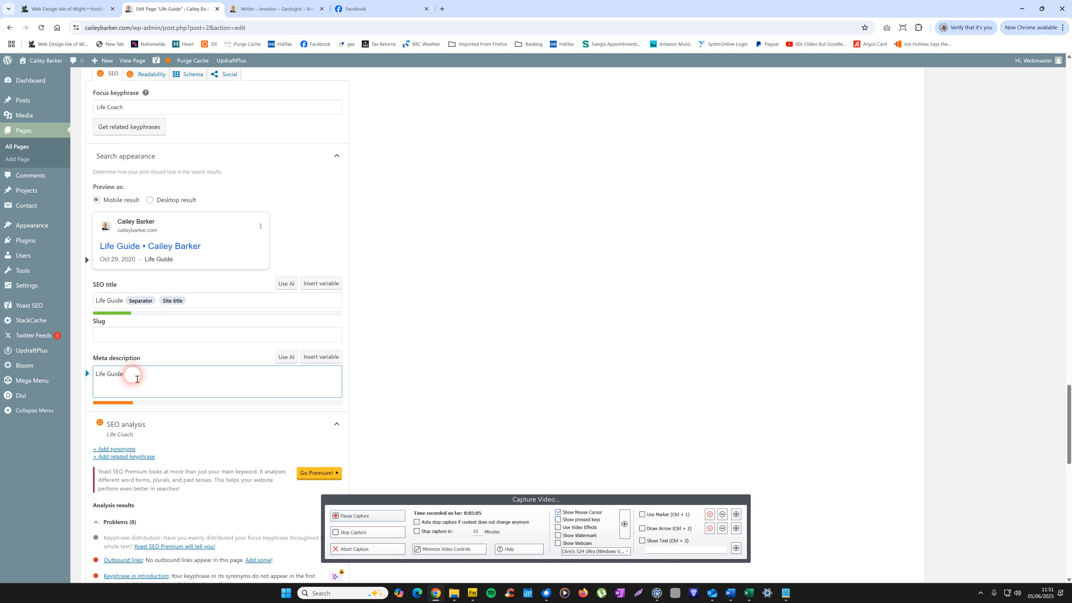
pyautogui.rightClick(135, 375)
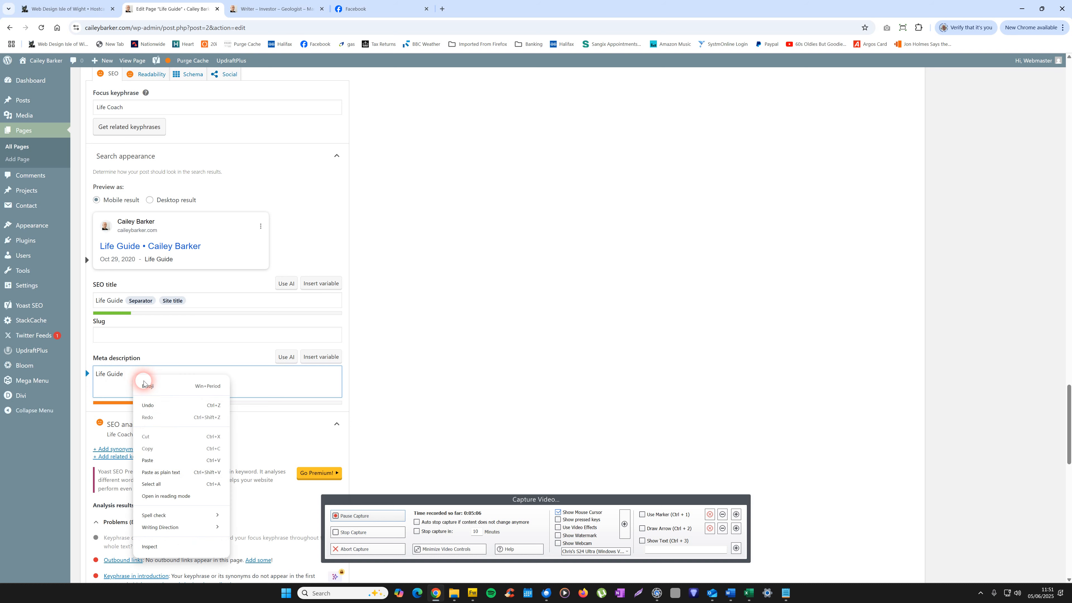
pyautogui.click(148, 460)
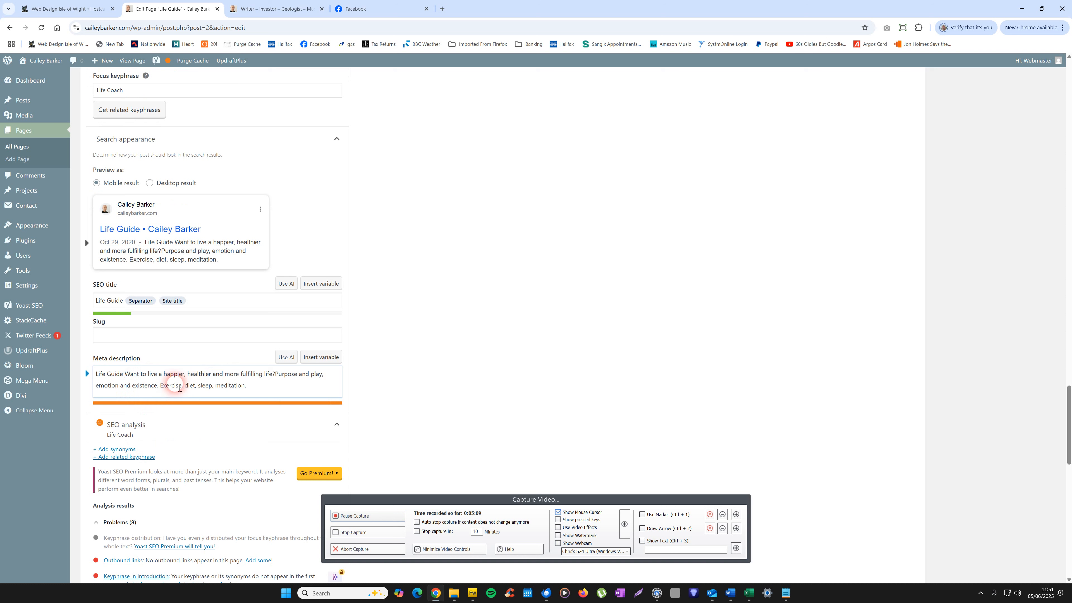
# Step: Add a full stop after "Life Guide" and a space after "life?" in the meta description, and delete "Purpose and play, emotion and existence."
pyautogui.click(128, 377)
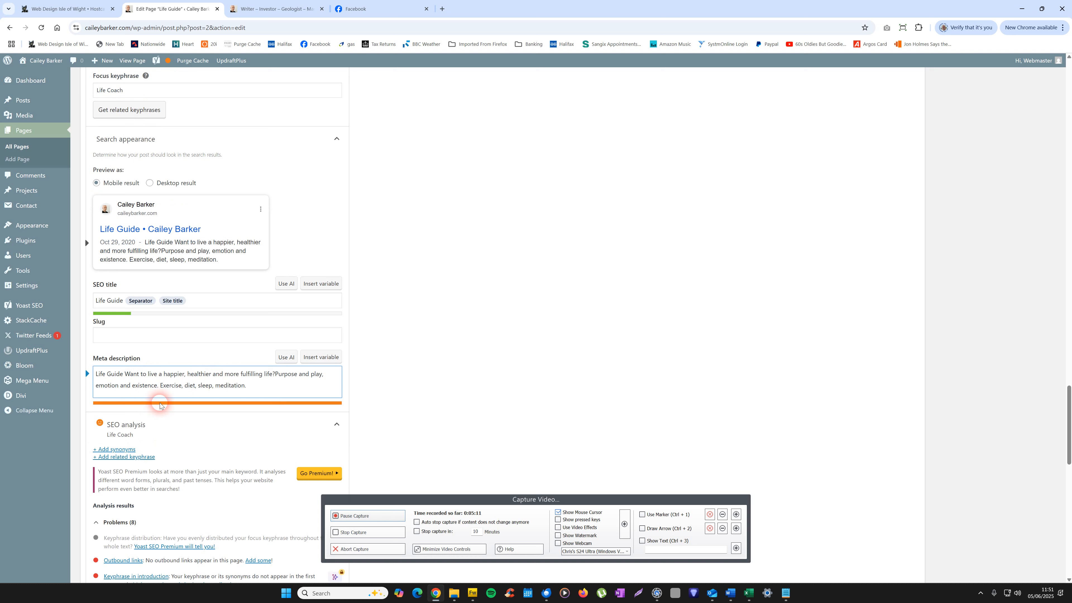
pyautogui.press('BackSpace')
pyautogui.write('.')
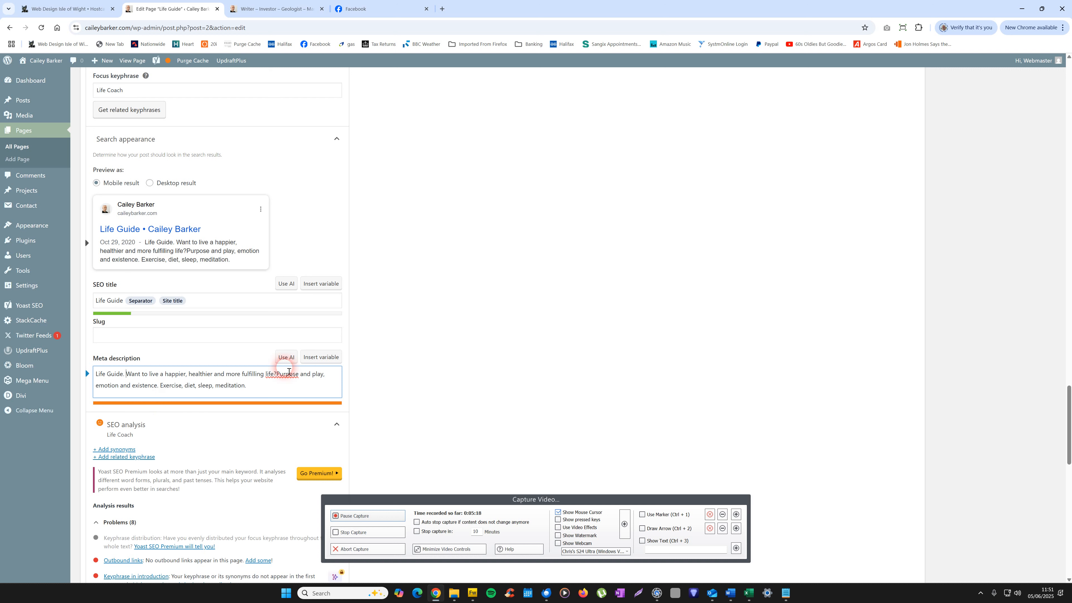
pyautogui.click(278, 377)
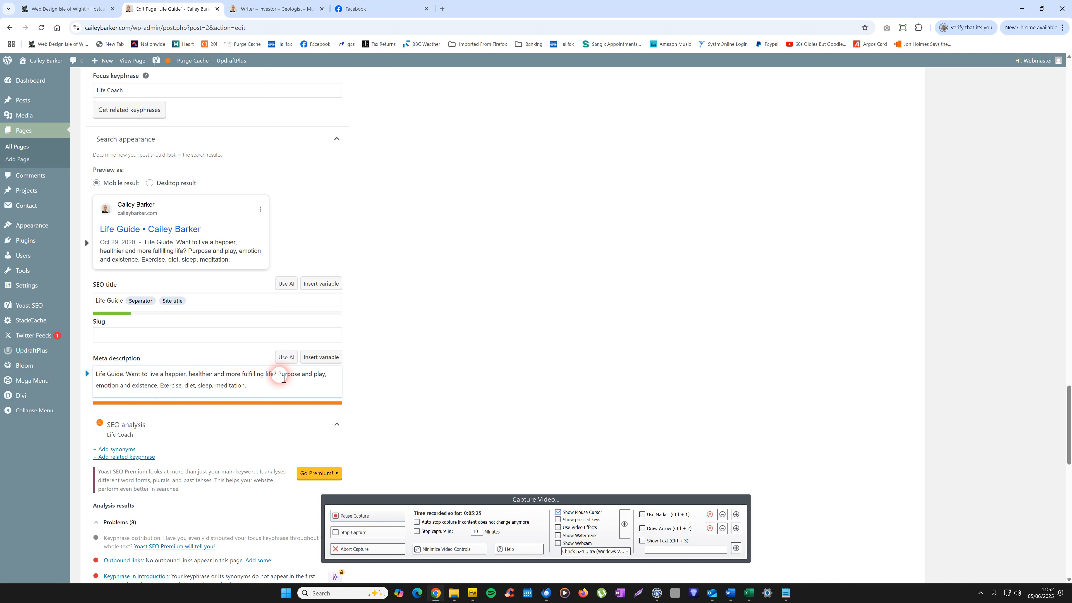
pyautogui.moveTo(279, 376); pyautogui.dragTo(158, 398)
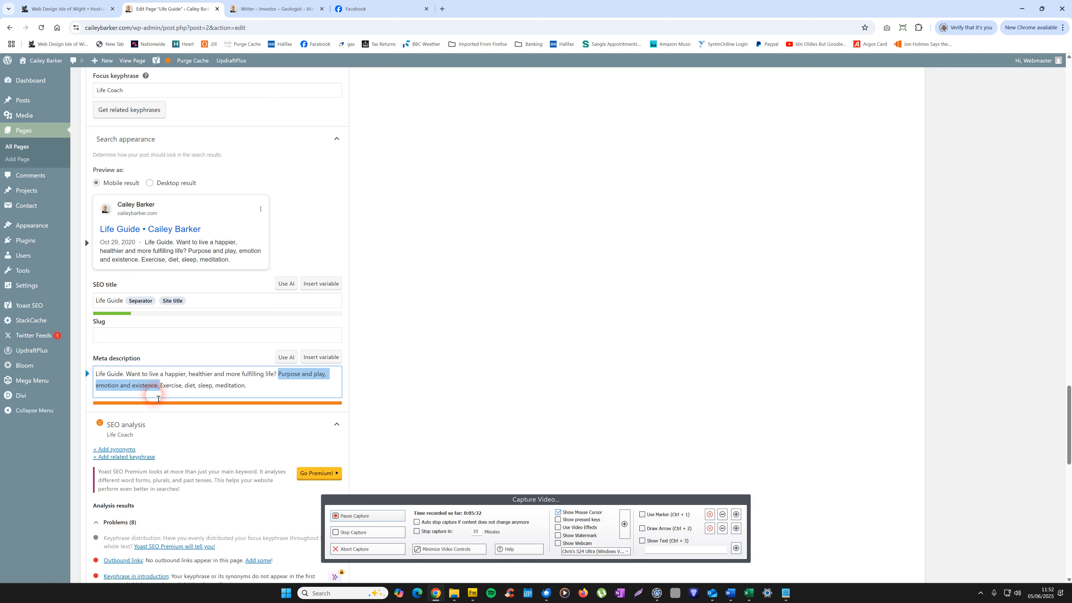
pyautogui.press('BackSpace')
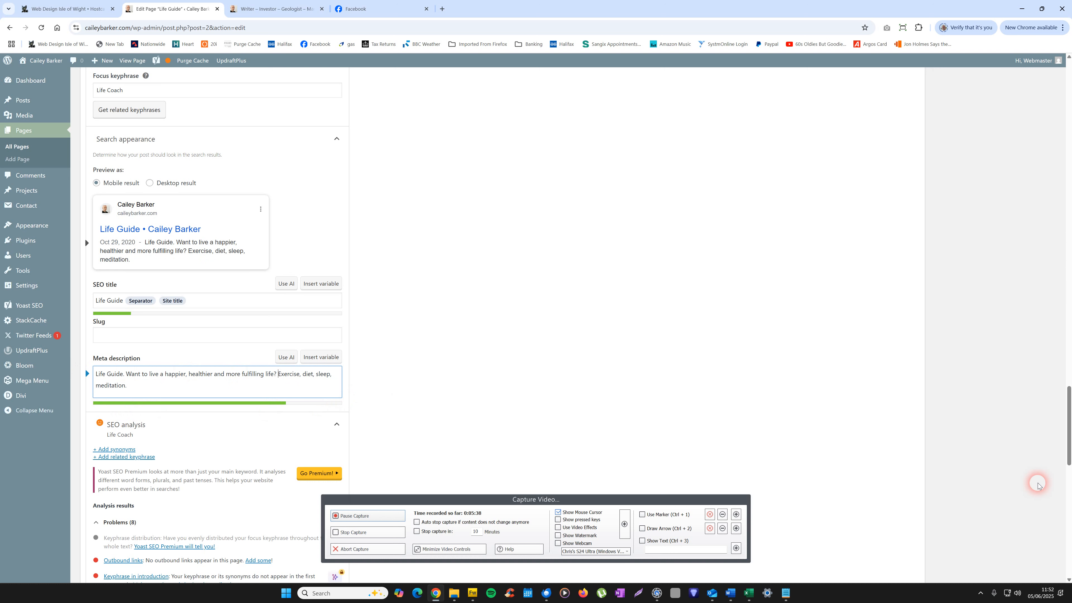
# Step: Check the SEO analysis results and update the published page to save the new SEO title and meta description
pyautogui.moveTo(1068, 441); pyautogui.dragTo(1069, 486)
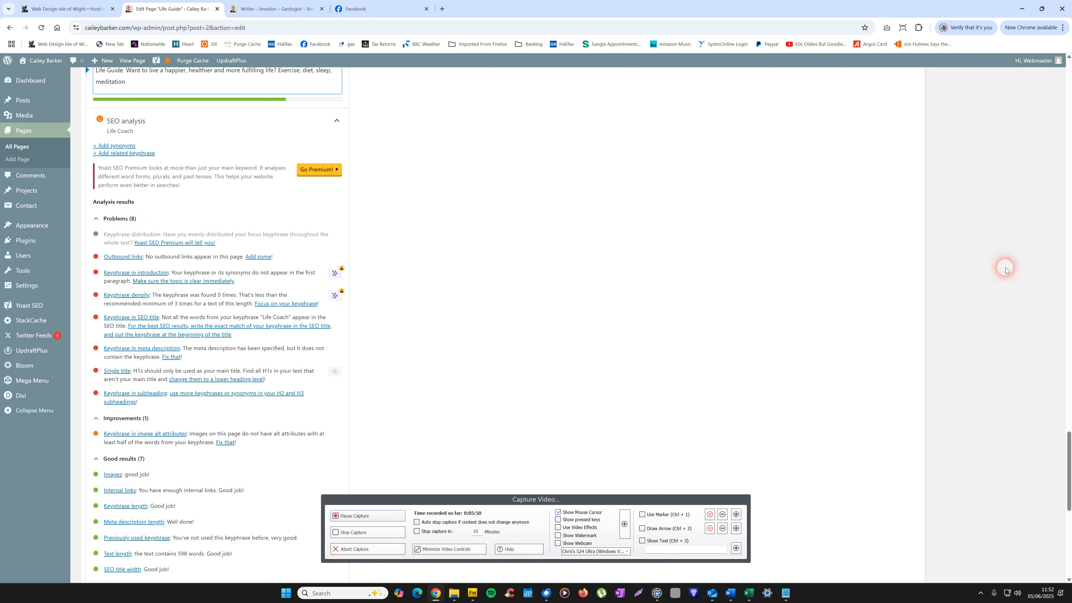
pyautogui.moveTo(1069, 492); pyautogui.dragTo(1065, 106)
pyautogui.click(1035, 332)
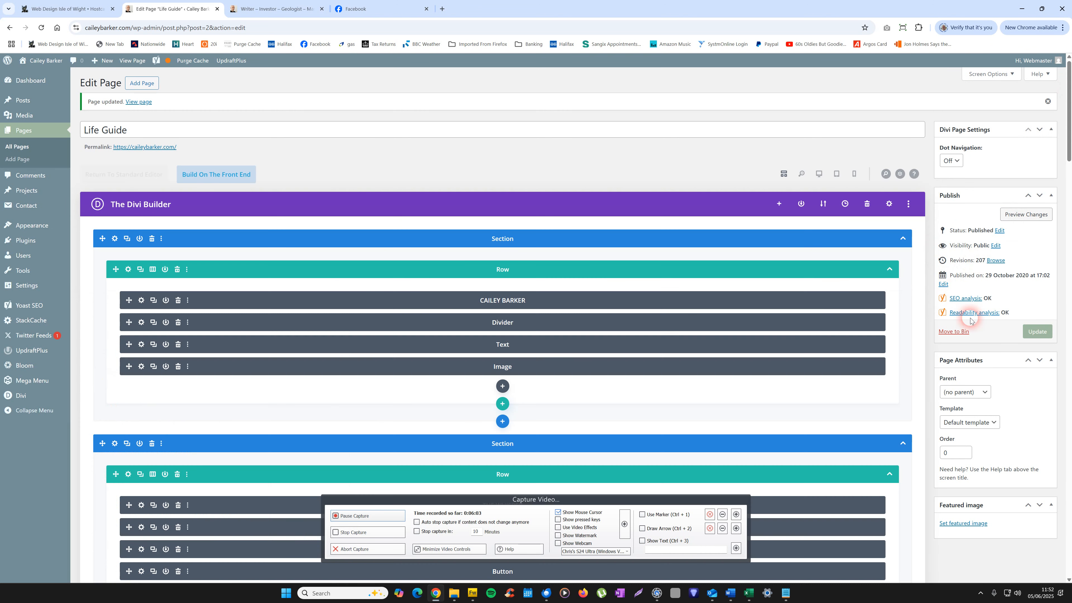
# Step: Reopen the SEO analysis of the updated page and review its problems, improvements and good results
pyautogui.moveTo(1068, 132); pyautogui.dragTo(1070, 528)
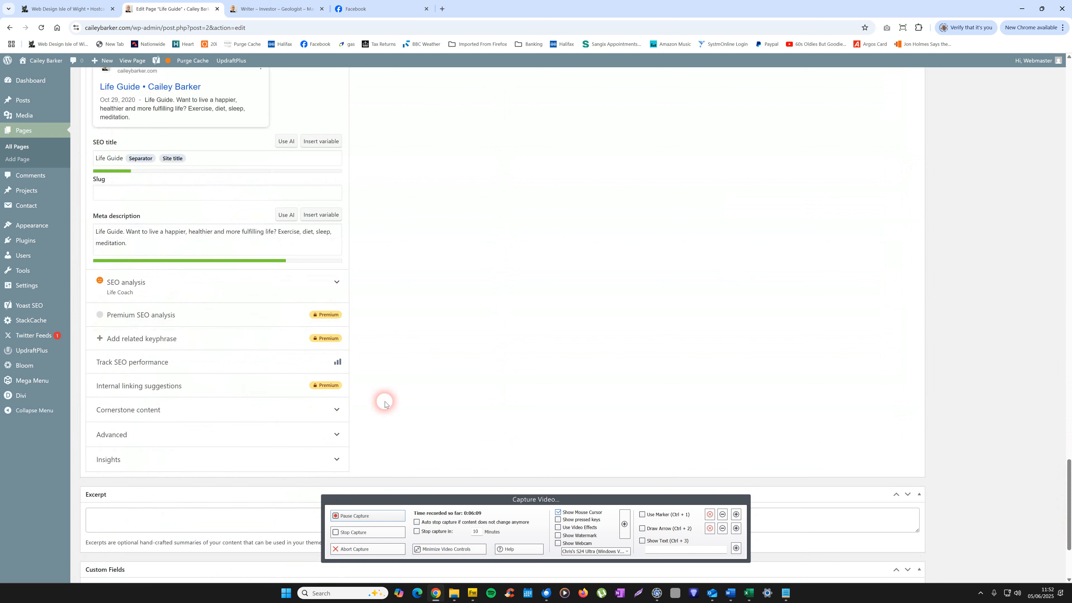
pyautogui.click(153, 287)
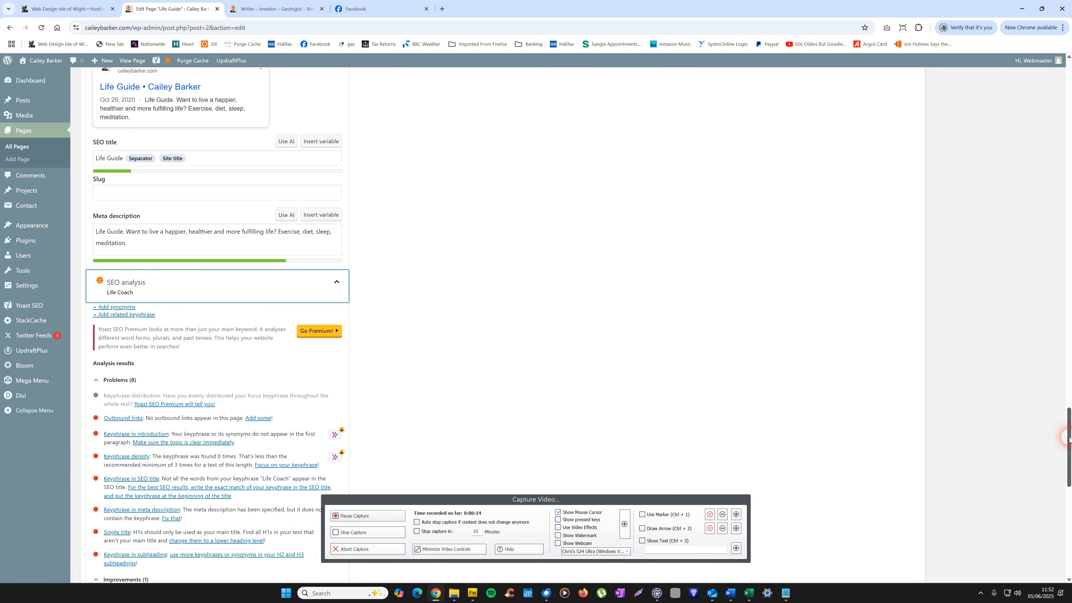
pyautogui.scroll(-4, 1070, 432)
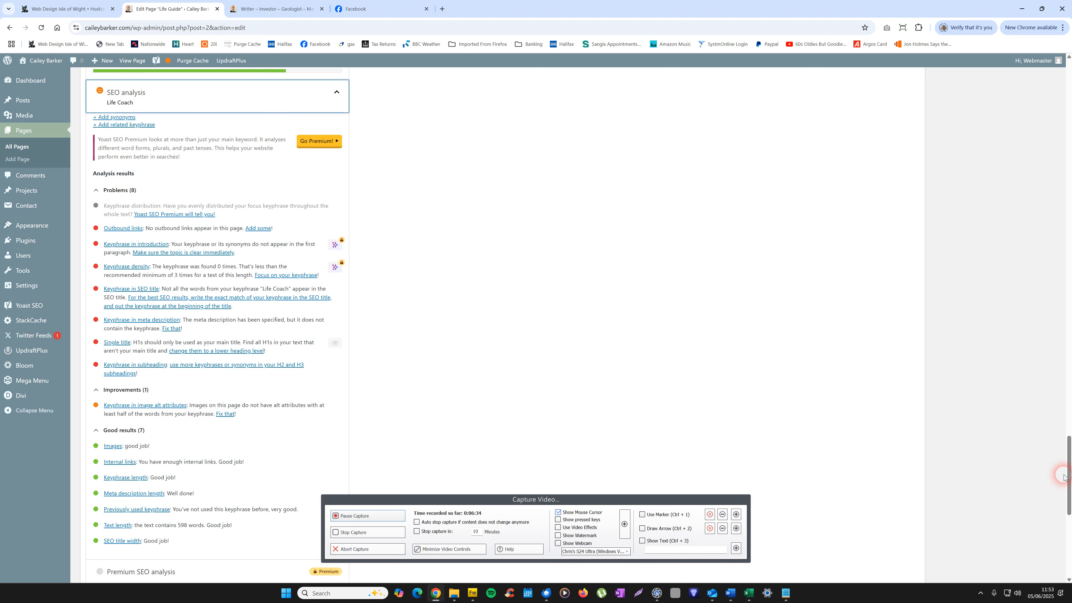
# Step: Copy the page title "Life Guide" from the title field of the page being edited
pyautogui.moveTo(1064, 476); pyautogui.dragTo(1069, 90)
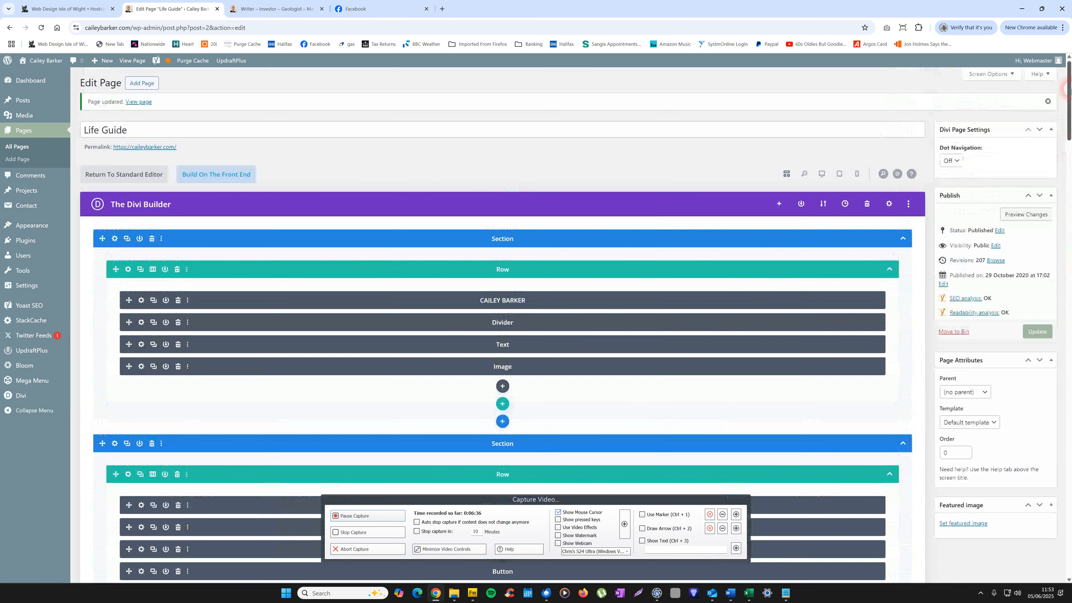
pyautogui.moveTo(149, 134); pyautogui.dragTo(90, 133)
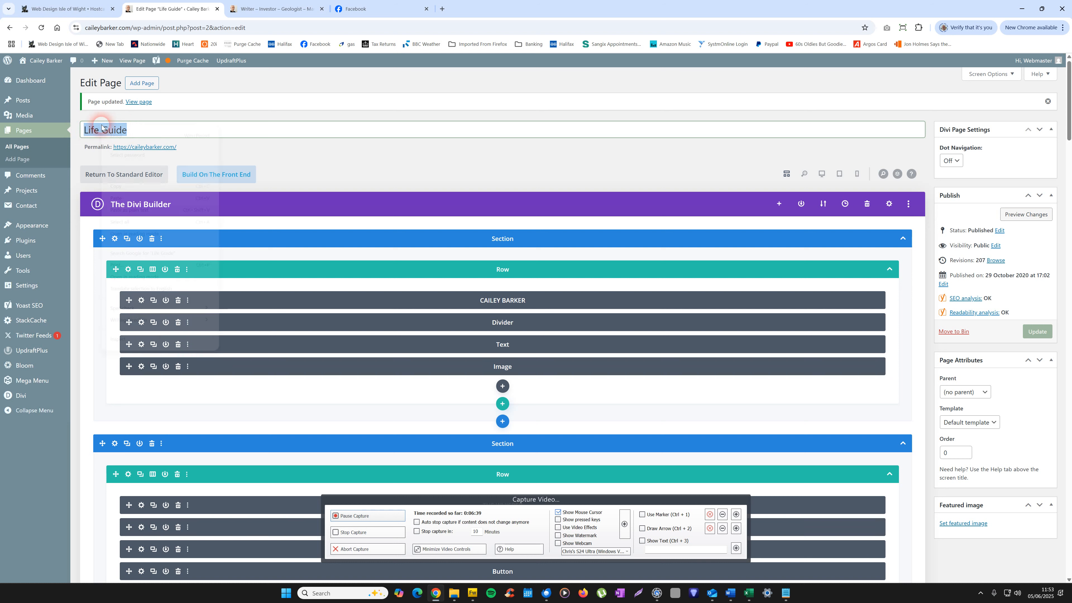
pyautogui.rightClick(102, 127)
pyautogui.click(116, 186)
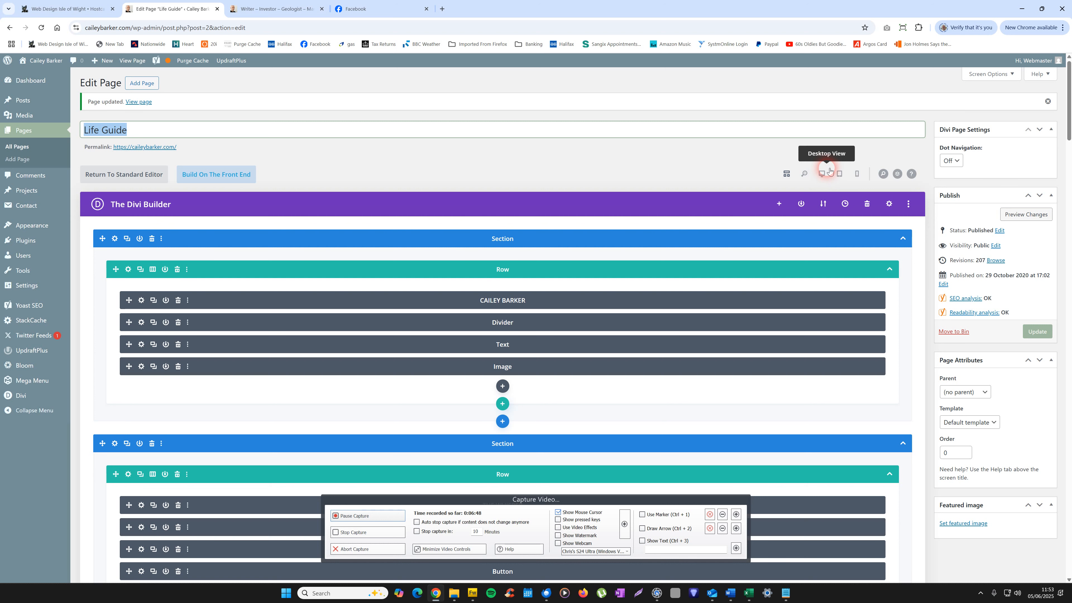
# Step: In the builder's desktop view, replace the portrait image's title text with the copied "Life Guide"
pyautogui.click(821, 174)
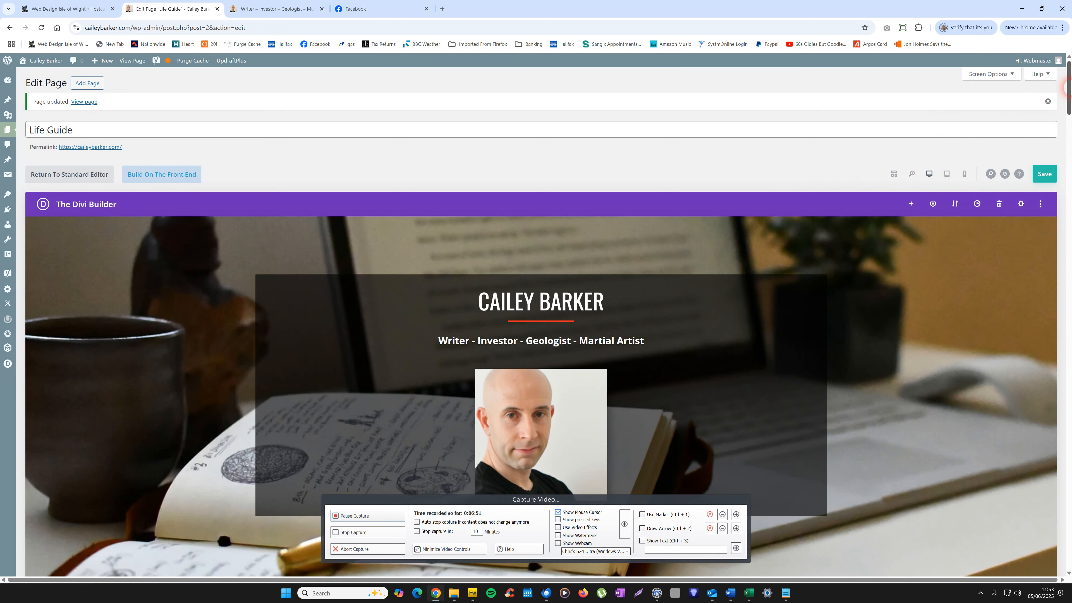
pyautogui.scroll(-3, 1070, 90)
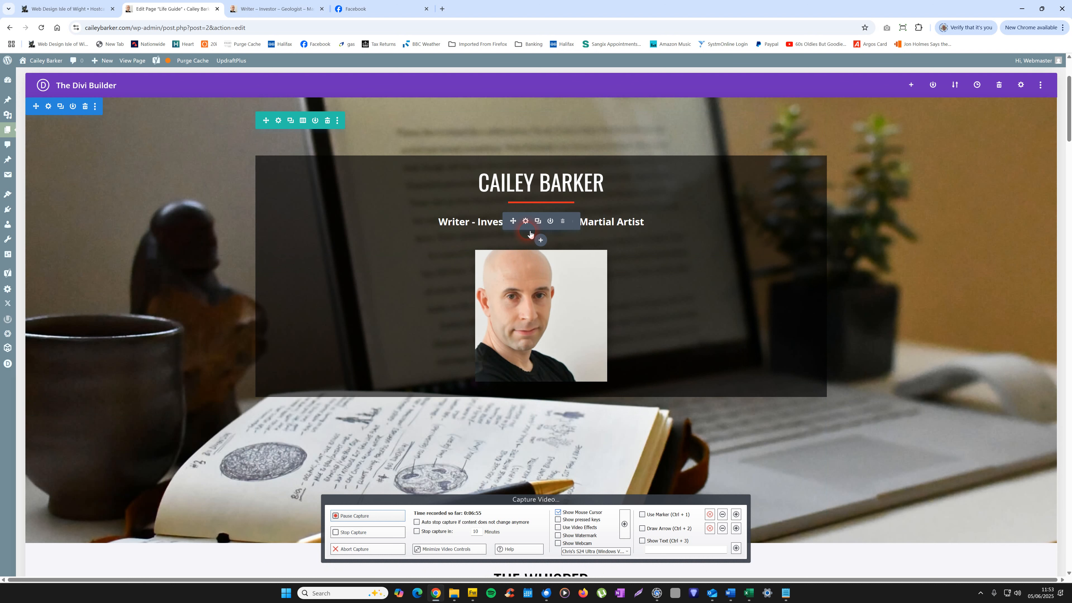
pyautogui.click(525, 271)
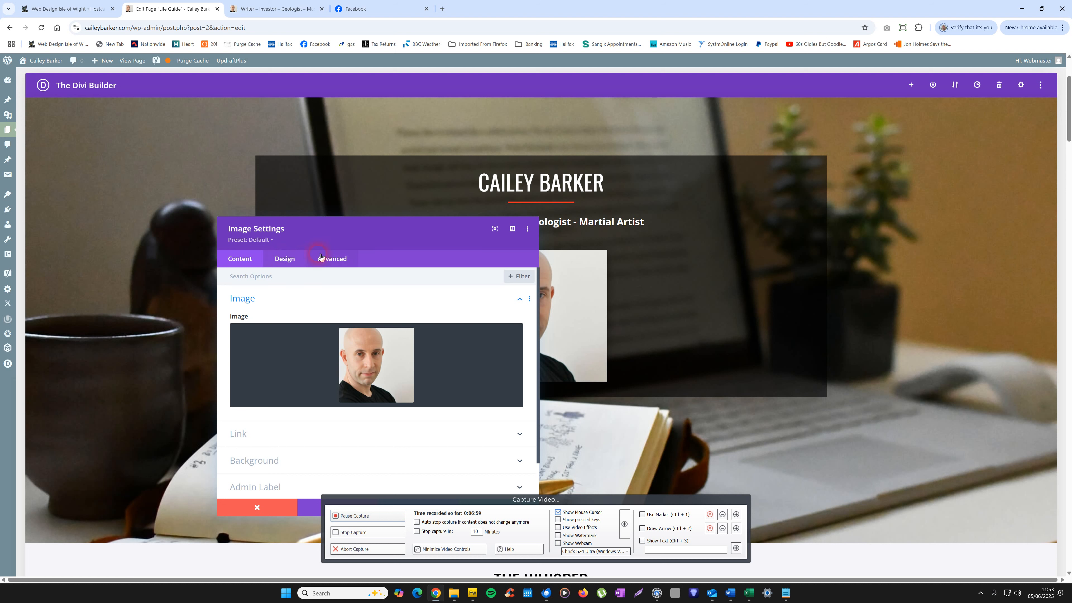
pyautogui.click(289, 260)
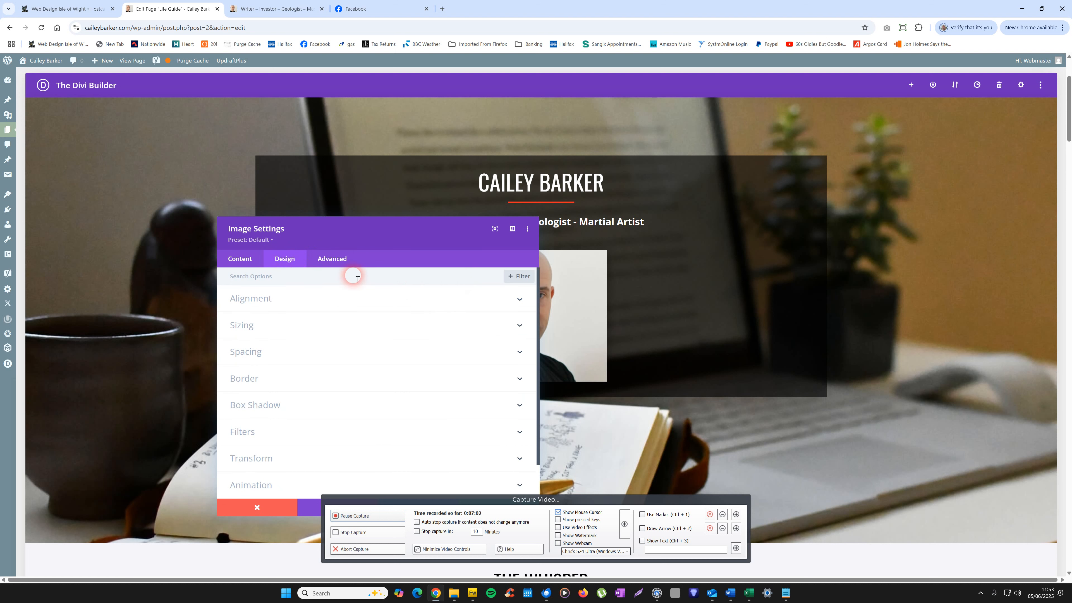
pyautogui.click(328, 262)
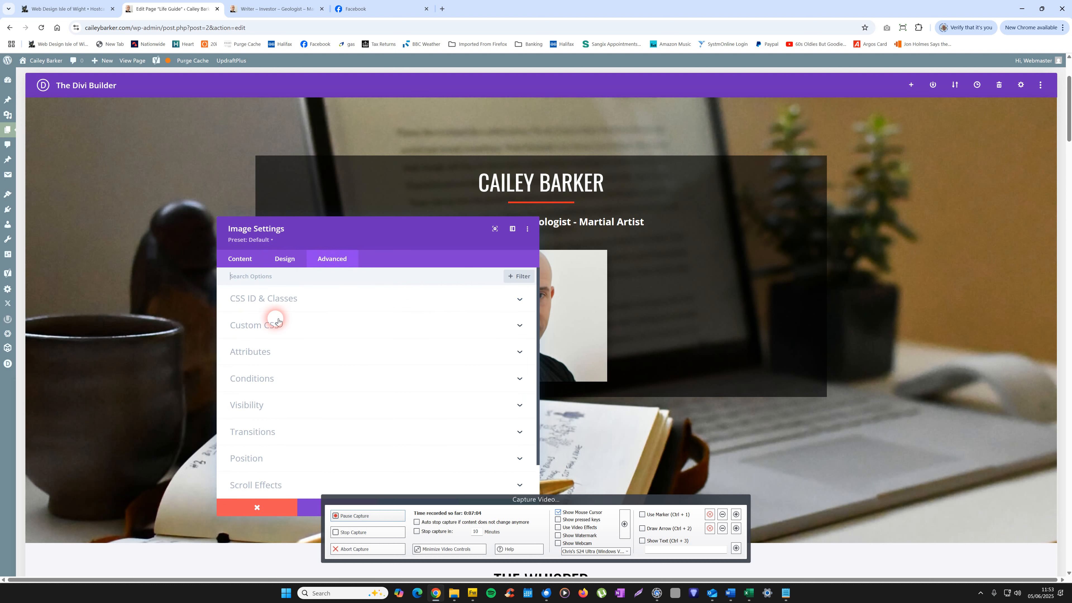
pyautogui.click(253, 351)
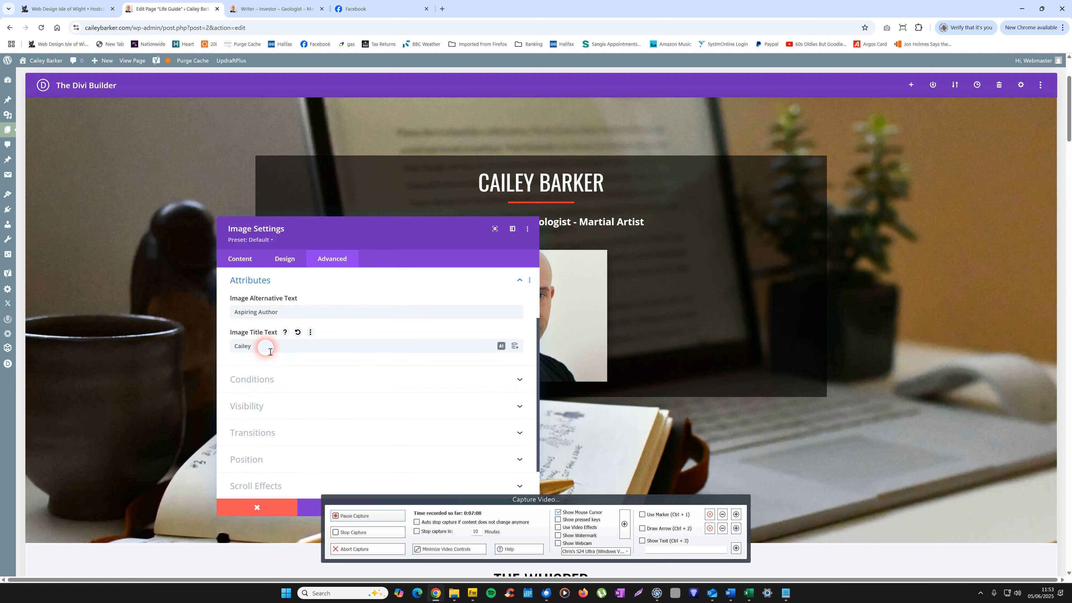
pyautogui.doubleClick(260, 354)
pyautogui.rightClick(257, 353)
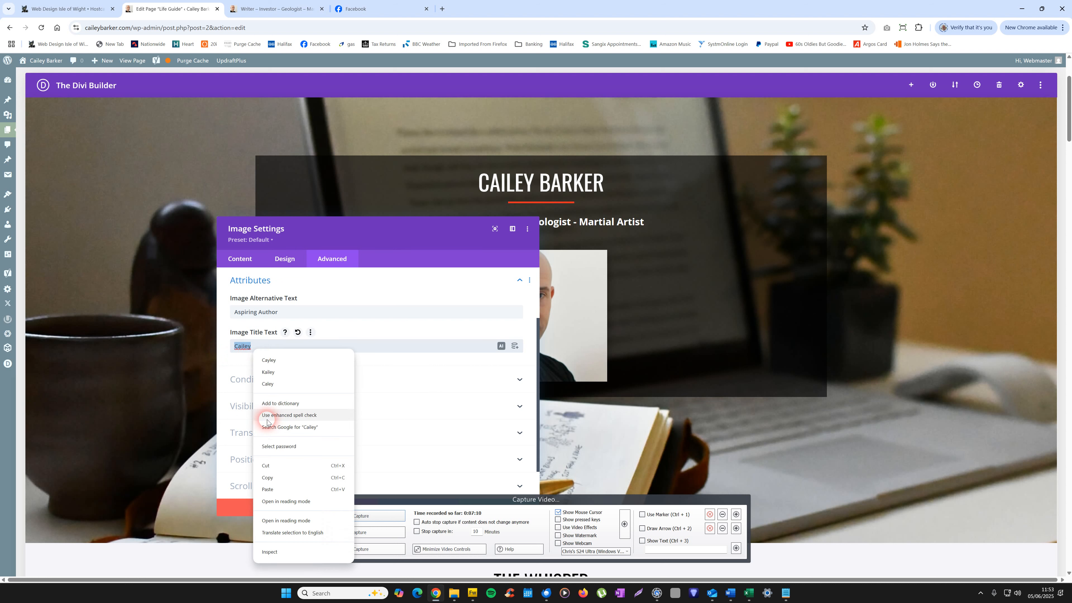
pyautogui.click(282, 484)
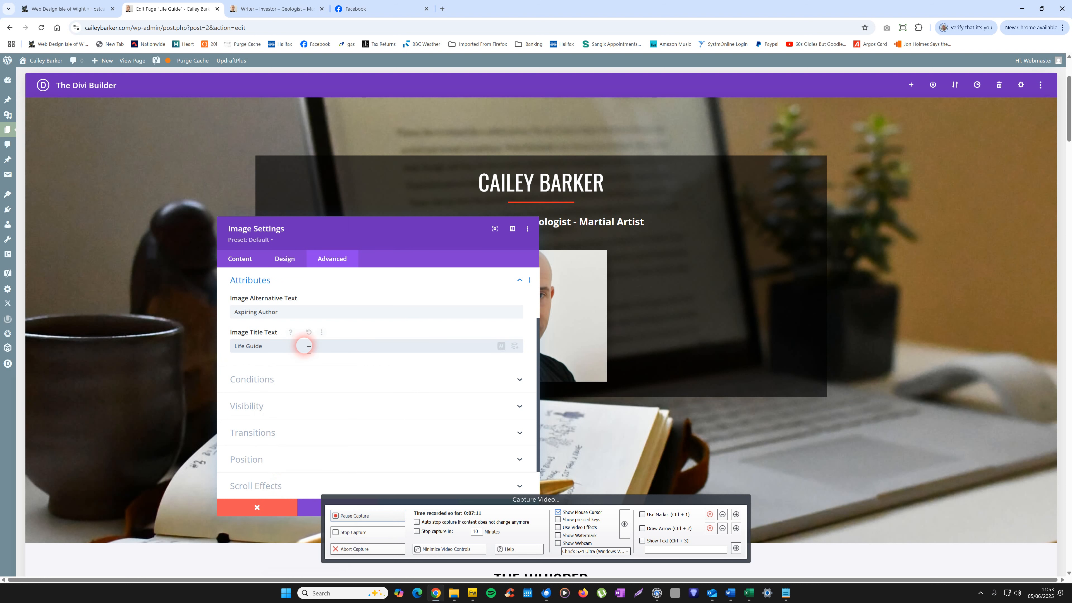
# Step: Set the portrait's alternative text to the site owner's full name followed by "Life Guide" and save the image settings
pyautogui.tripleClick(248, 315)
pyautogui.moveTo(248, 317); pyautogui.dragTo(228, 316)
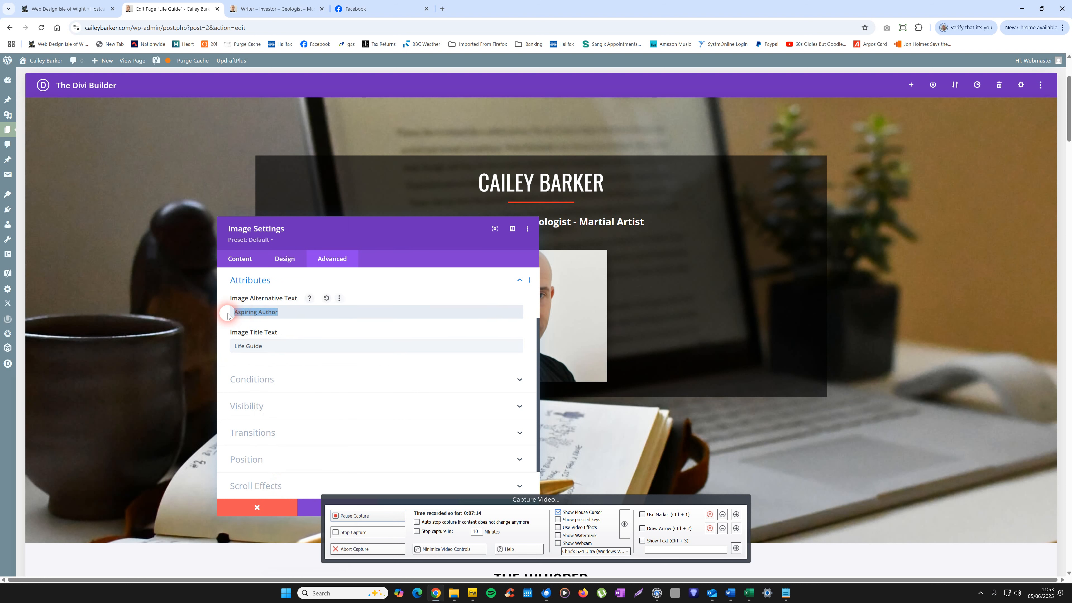
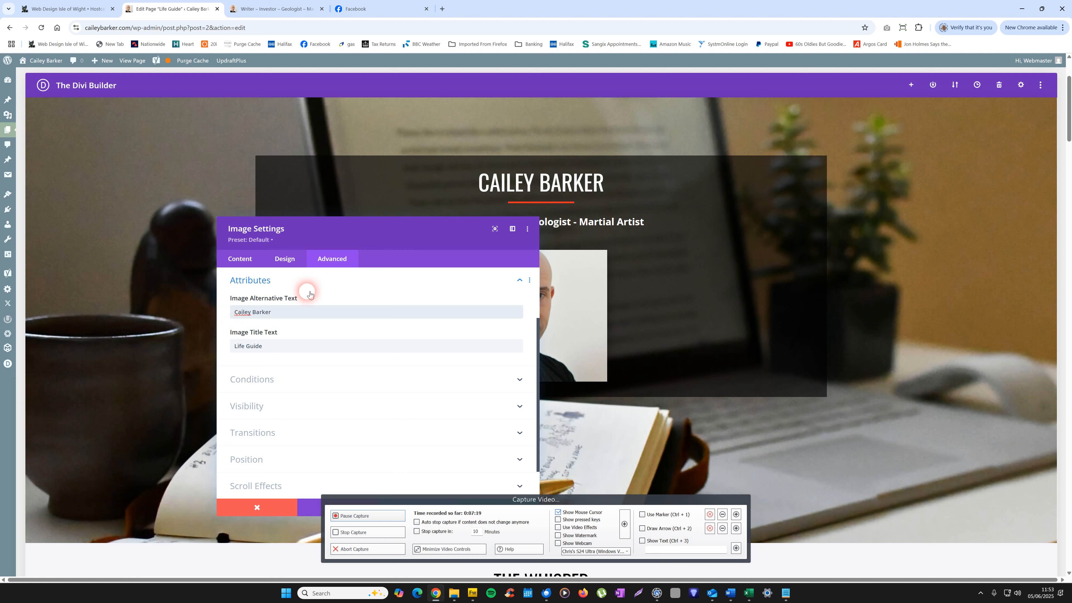
pyautogui.rightClick(291, 314)
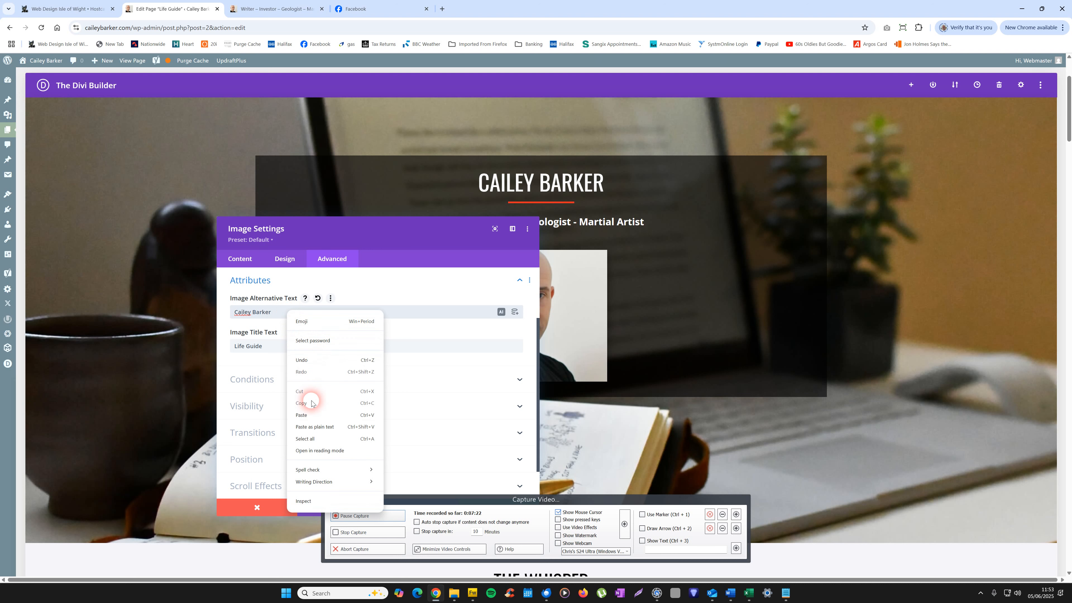
pyautogui.click(304, 414)
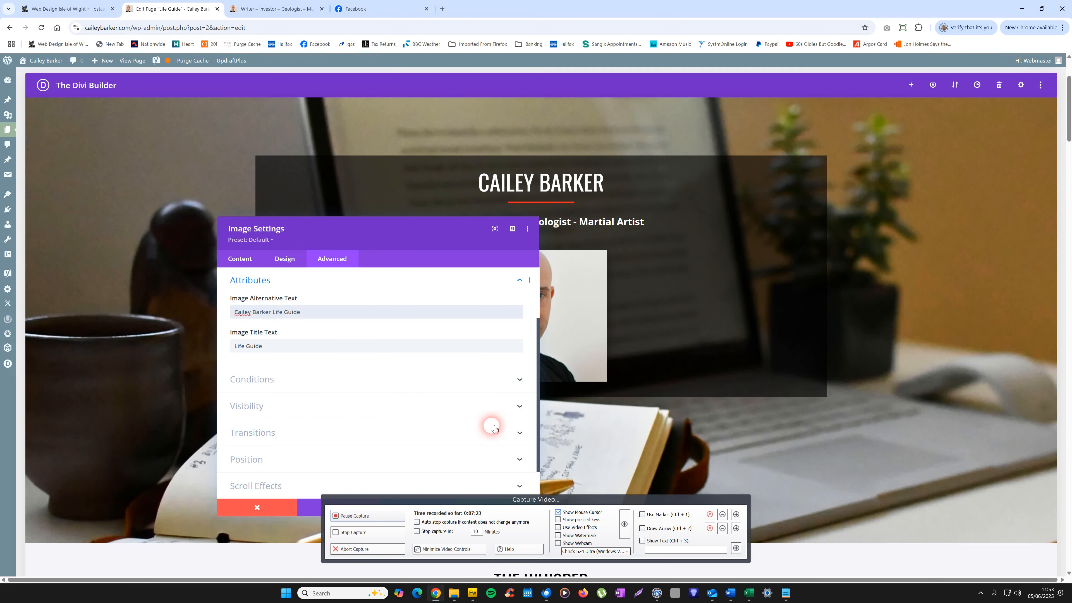
pyautogui.moveTo(397, 247); pyautogui.dragTo(396, 149)
pyautogui.click(497, 413)
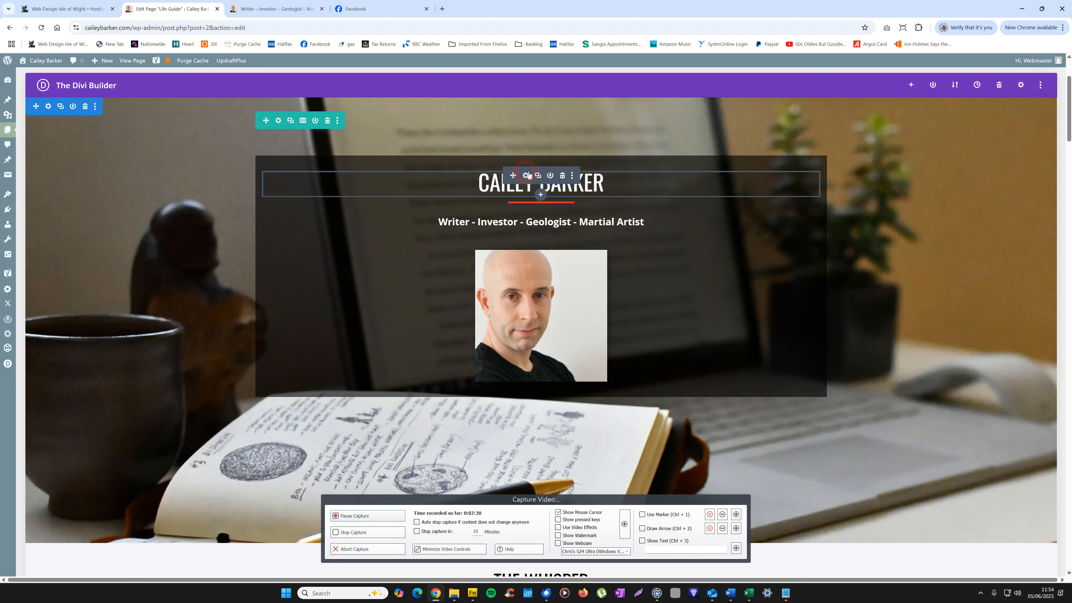
# Step: Add the line "<h1>Life Guide</h1>" below the site owner's name in the hero heading's HTML text
pyautogui.click(527, 178)
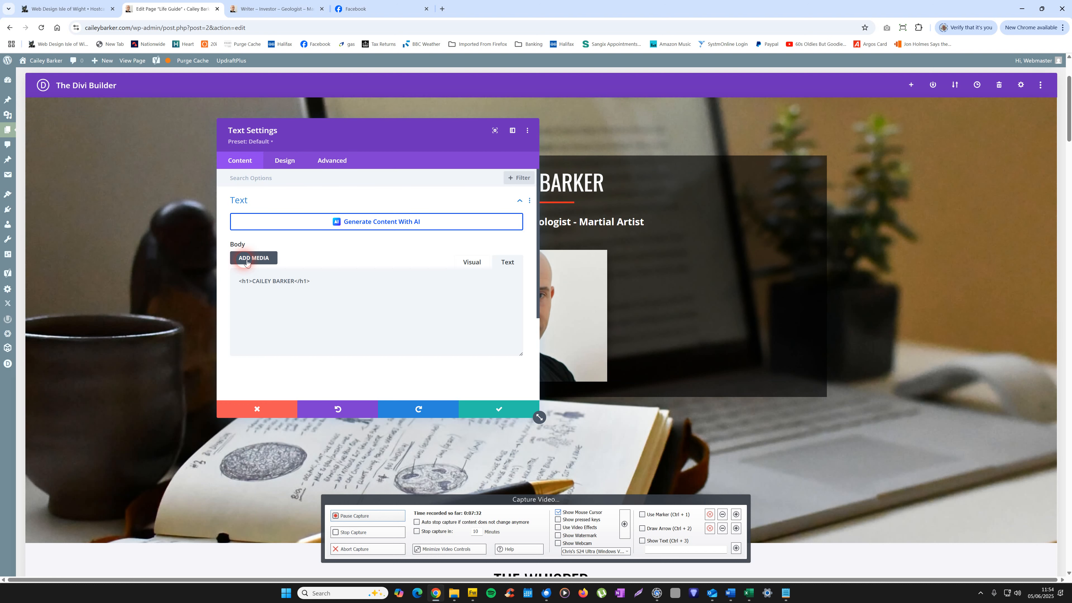
pyautogui.click(234, 280)
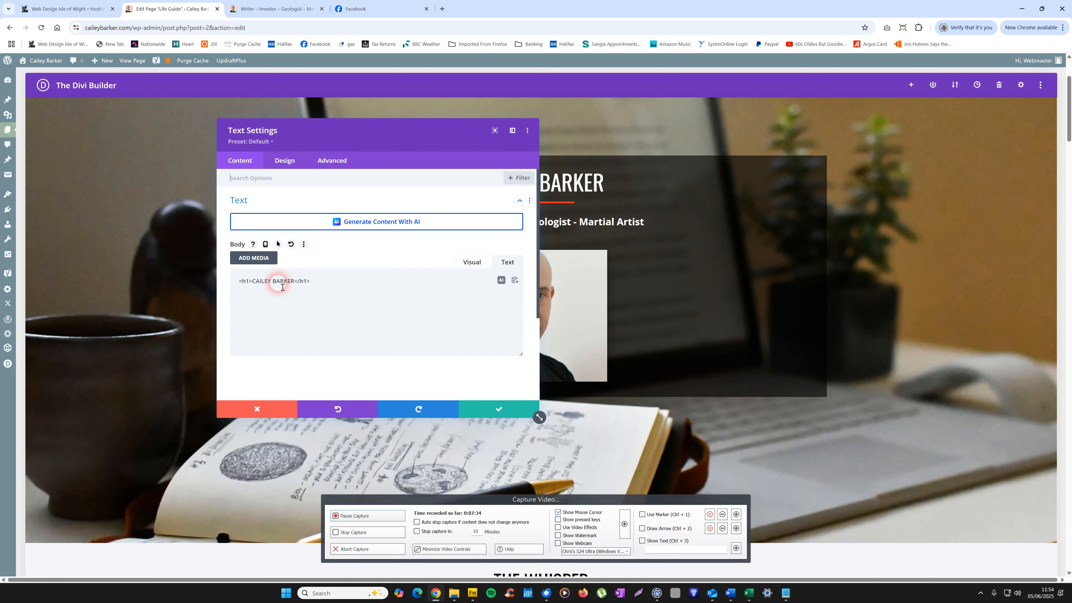
pyautogui.moveTo(329, 282); pyautogui.dragTo(298, 287)
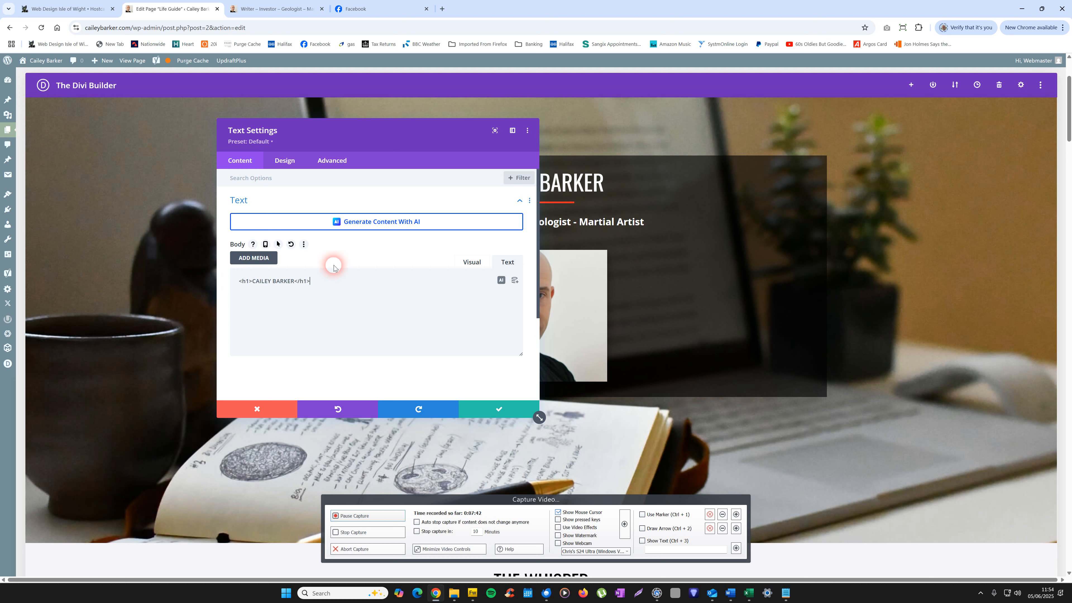
pyautogui.rightClick(243, 291)
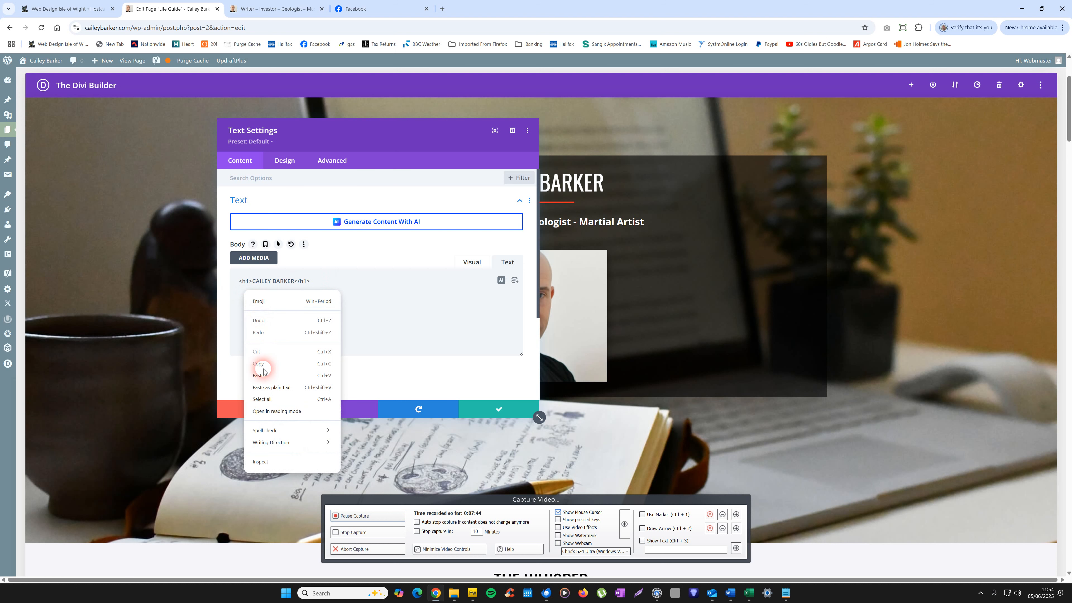
pyautogui.click(258, 375)
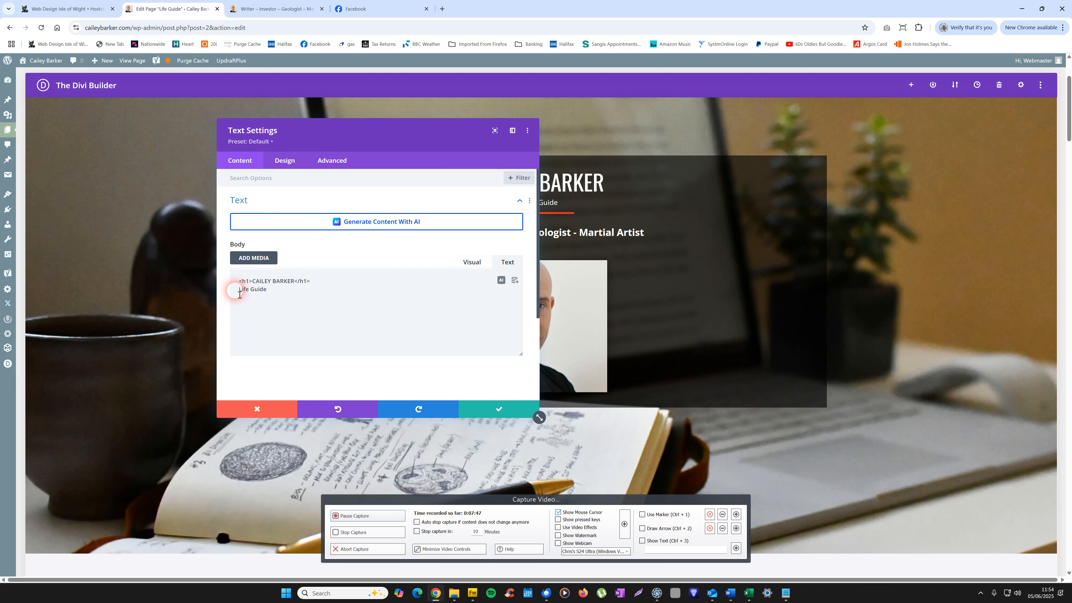
pyautogui.write('<h1>')
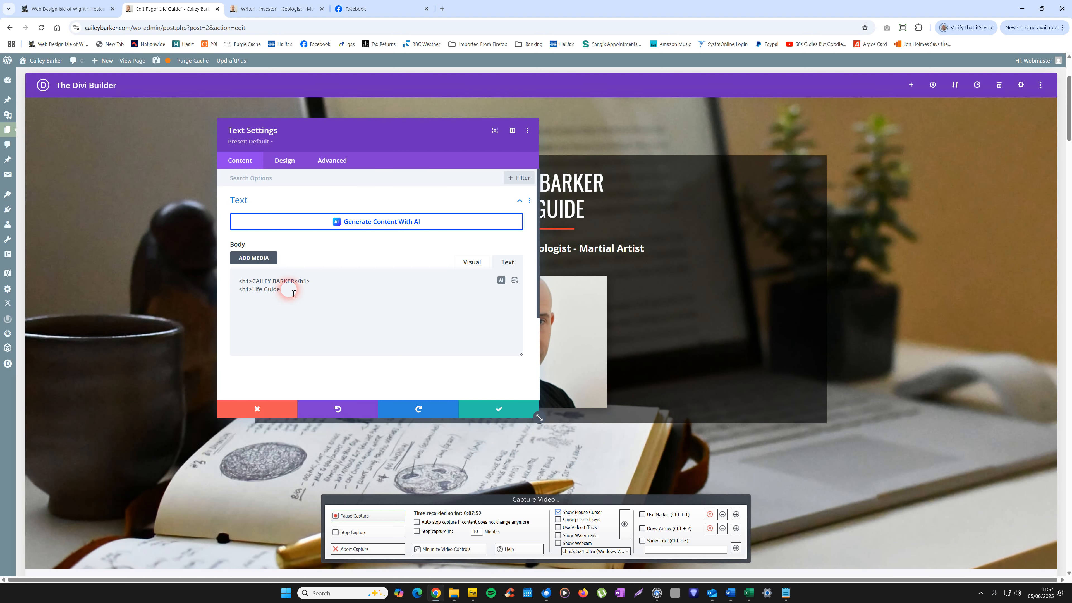
pyautogui.write('</h1>')
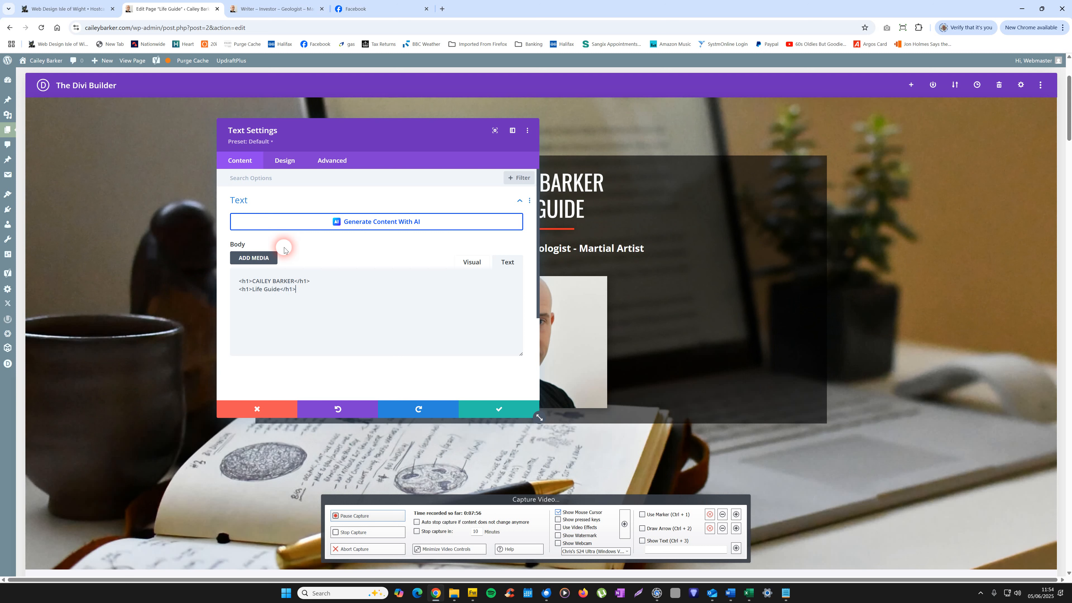
# Step: Change the owner's name heading from h1 to h3 in both its opening and closing tags and save the text module
pyautogui.moveTo(389, 144); pyautogui.dragTo(318, 115)
pyautogui.click(180, 250)
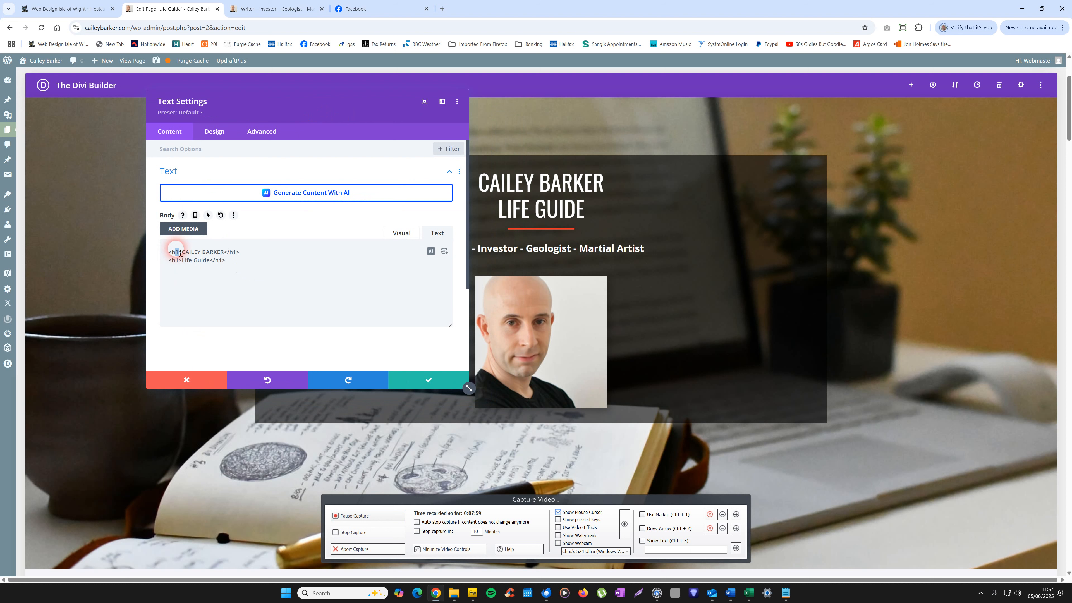
pyautogui.write('3')
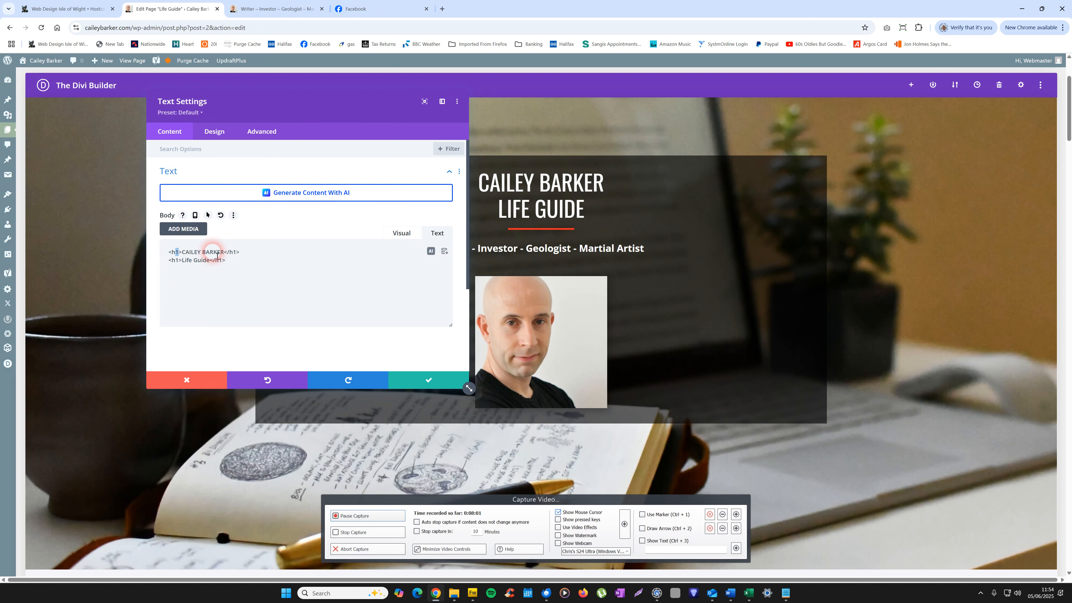
pyautogui.click(242, 248)
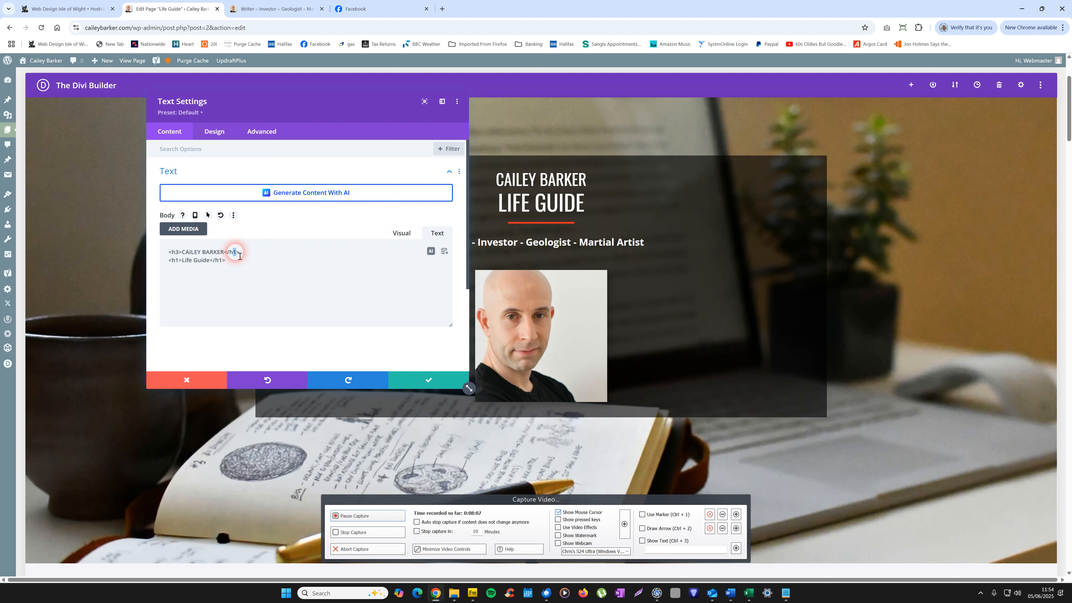
pyautogui.write('3')
pyautogui.click(425, 380)
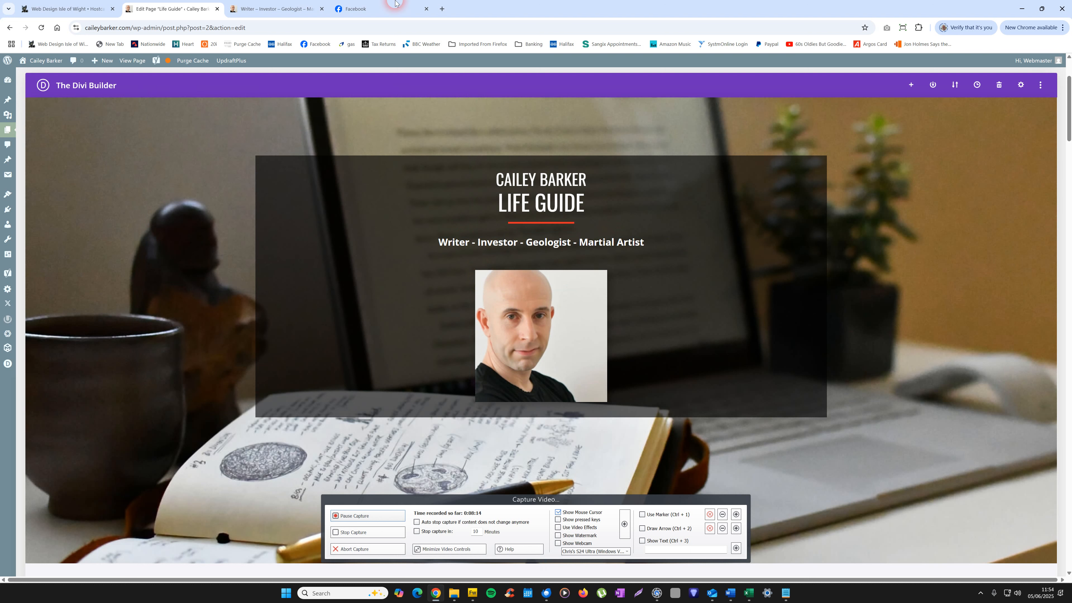
# Step: Copy "Why are you here? Find YOUR meaning in YOUR life." from the WHY? section of the live front page
pyautogui.click(307, 10)
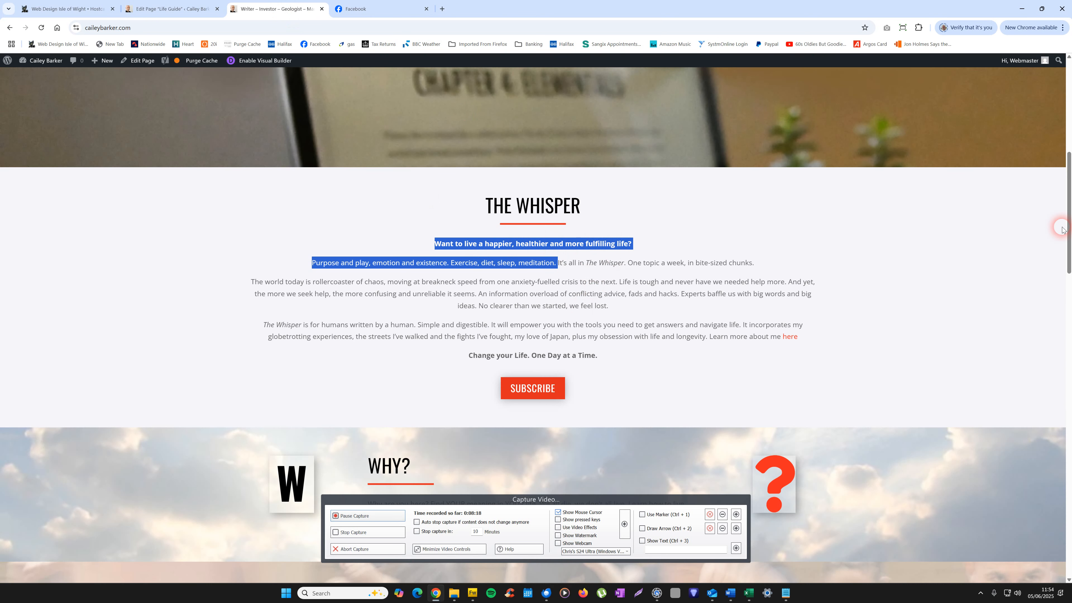
pyautogui.moveTo(1070, 188)
pyautogui.mouseDown()
pyautogui.moveTo(1070, 171)
pyautogui.moveTo(1070, 254)
pyautogui.moveTo(1069, 239)
pyautogui.mouseUp()
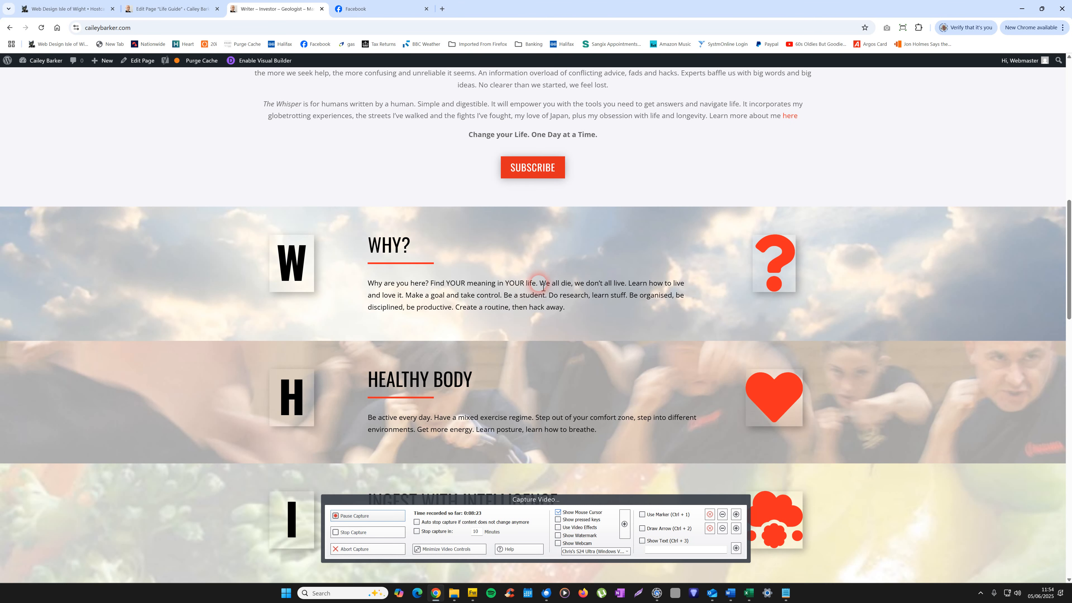
pyautogui.moveTo(543, 287); pyautogui.dragTo(355, 287)
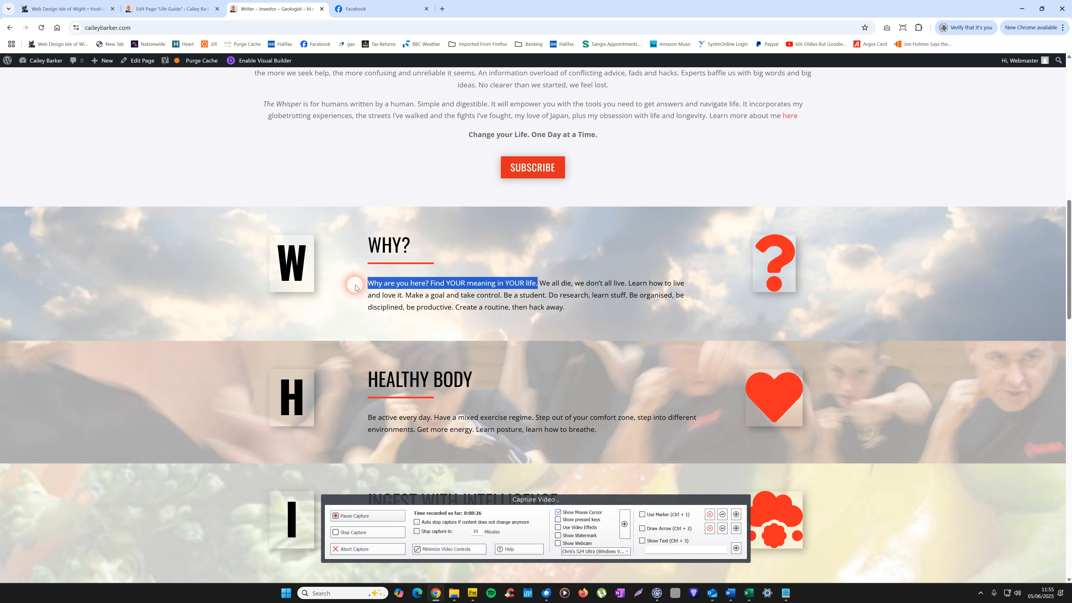
pyautogui.rightClick(373, 283)
pyautogui.click(380, 292)
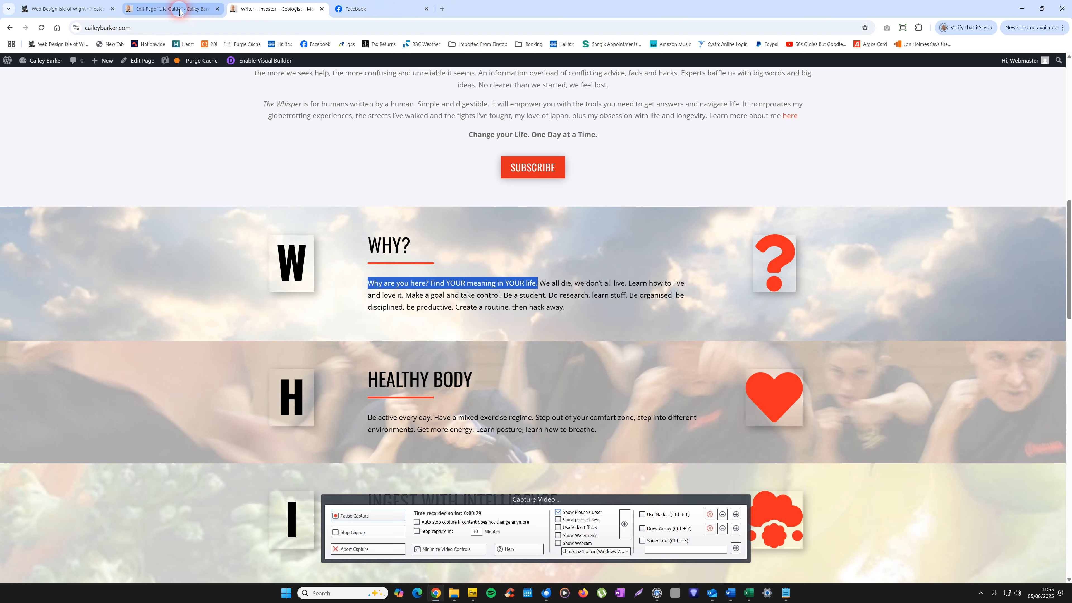
# Step: Back in the page editor, replace all of the hero tagline's HTML under the heading with the copied "Why are you here?" text
pyautogui.click(175, 9)
pyautogui.moveTo(535, 243)
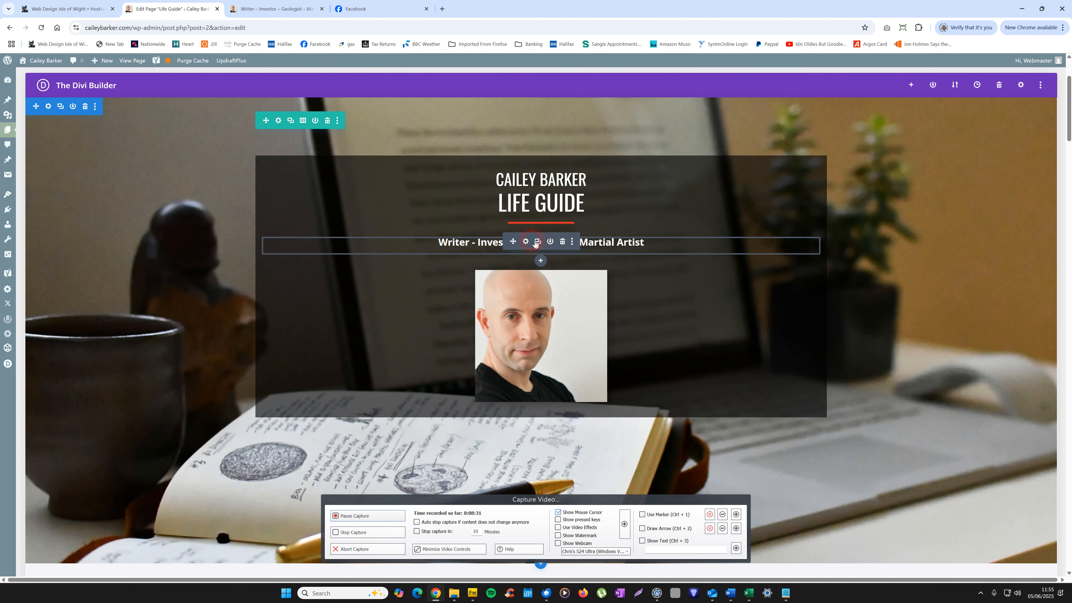
pyautogui.click(525, 242)
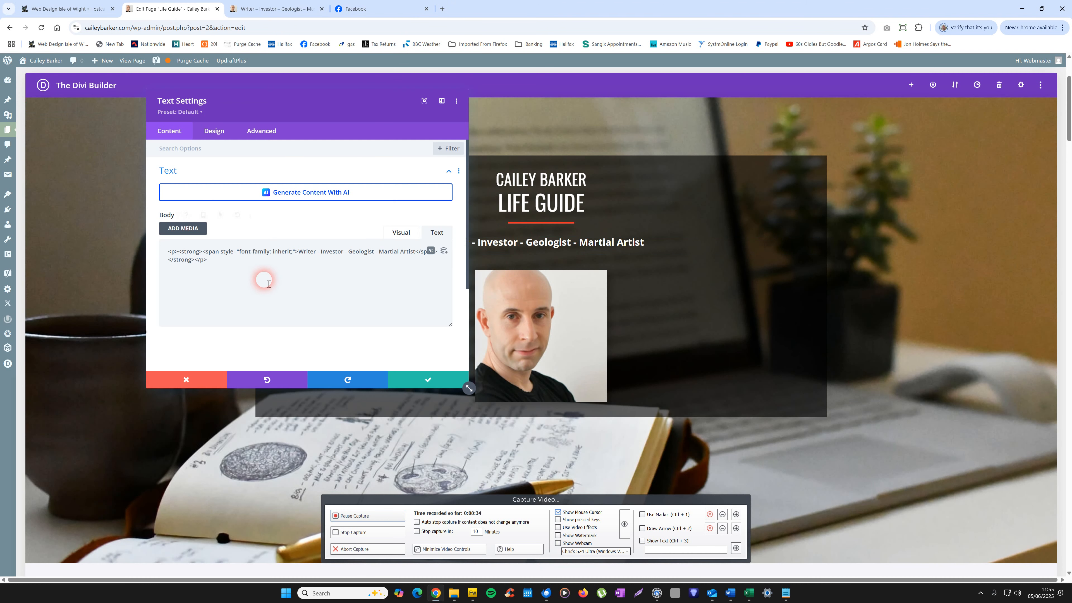
pyautogui.click(200, 269)
pyautogui.moveTo(200, 269); pyautogui.dragTo(174, 255)
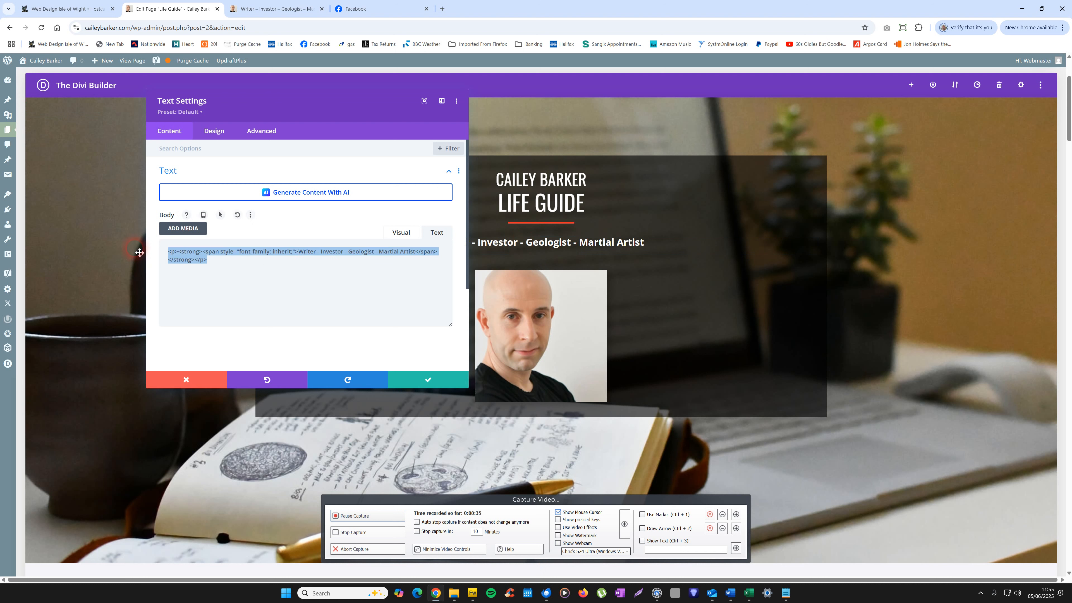
pyautogui.rightClick(173, 256)
pyautogui.click(187, 305)
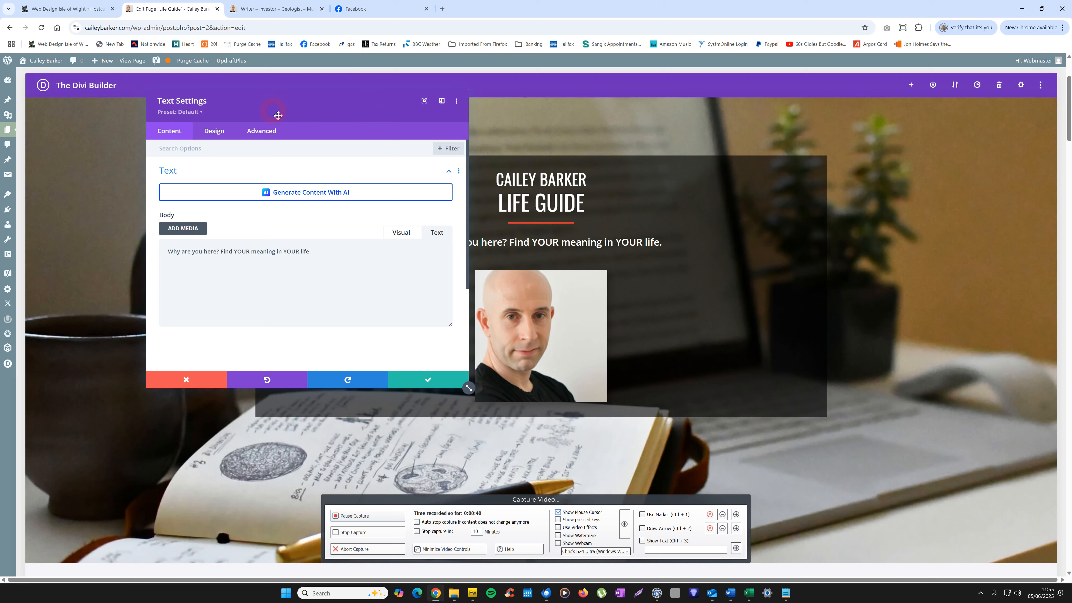
# Step: Extend the hero tagline so it ends with "through Life Guide" and the site owner's name plus a full stop, and save the text module
pyautogui.moveTo(293, 115); pyautogui.dragTo(862, 178)
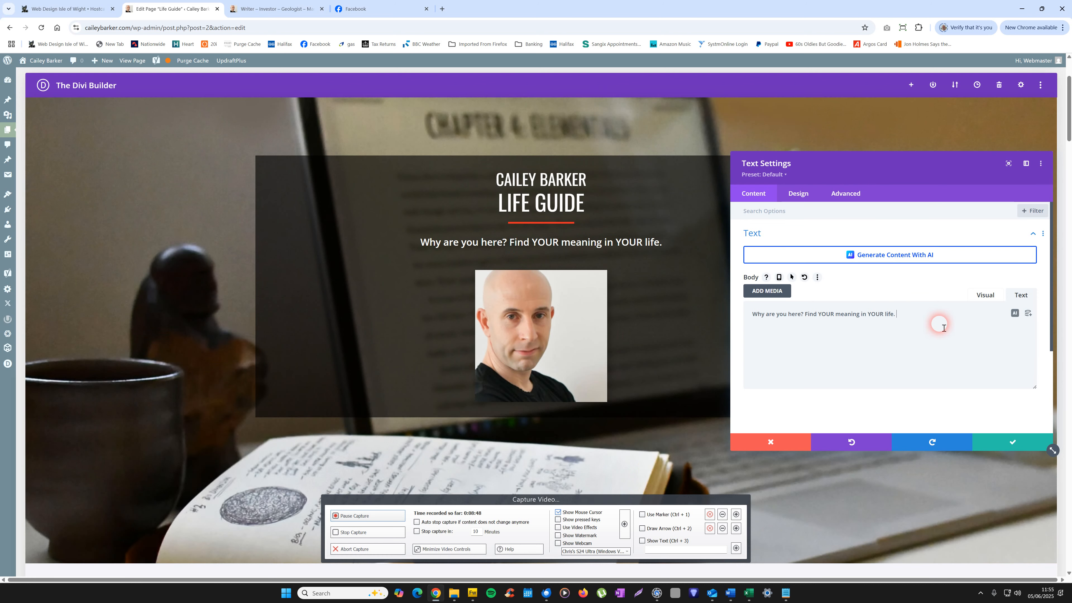
pyautogui.press('BackSpace')
pyautogui.press('BackSpace')
pyautogui.press('BackSpace')
pyautogui.write('e')
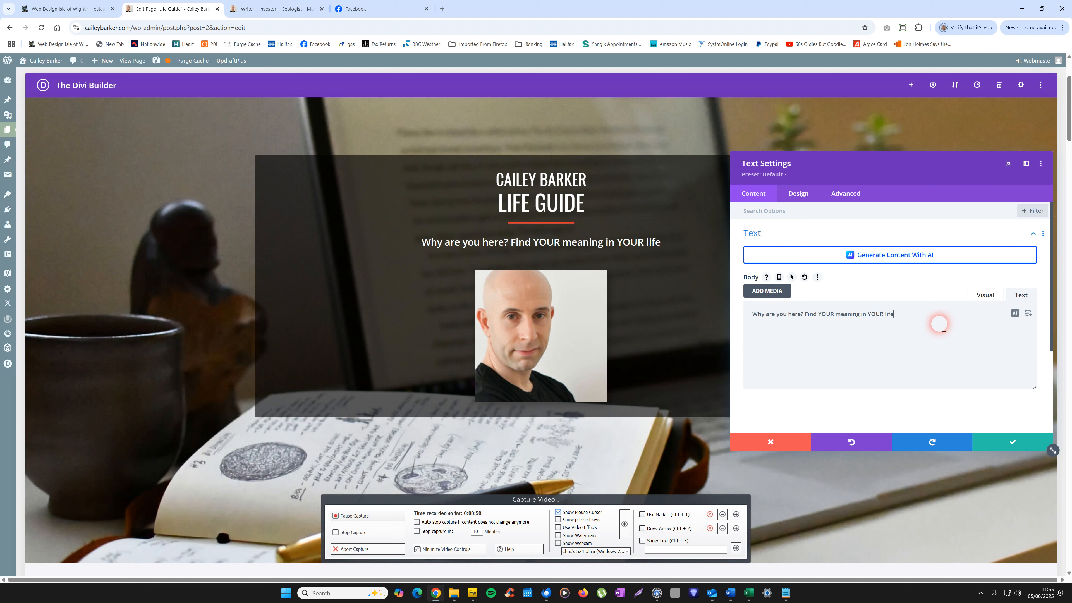
pyautogui.write(' through ')
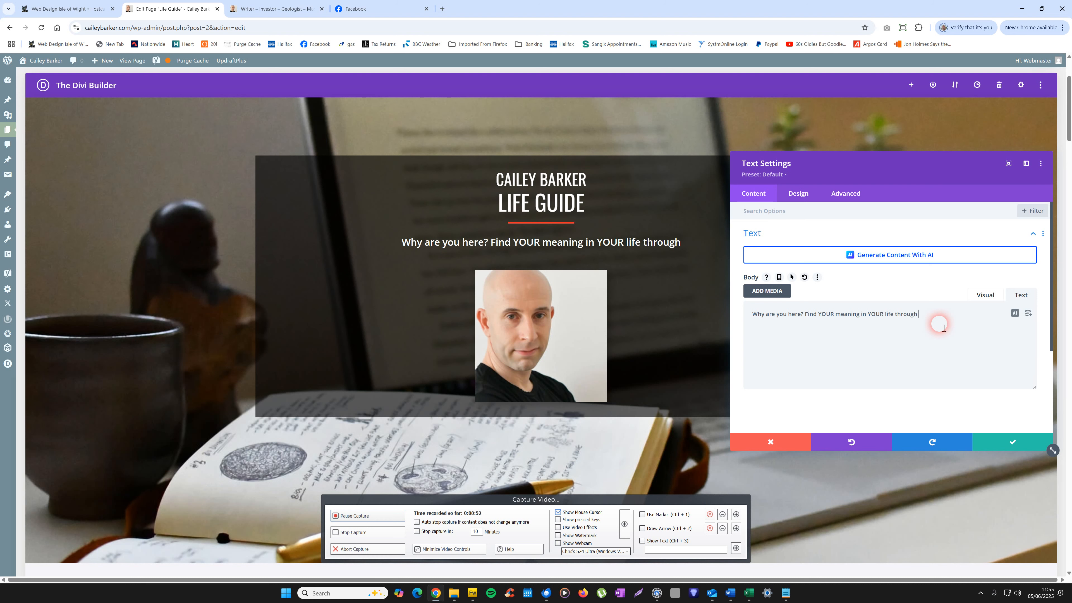
pyautogui.write('Life G')
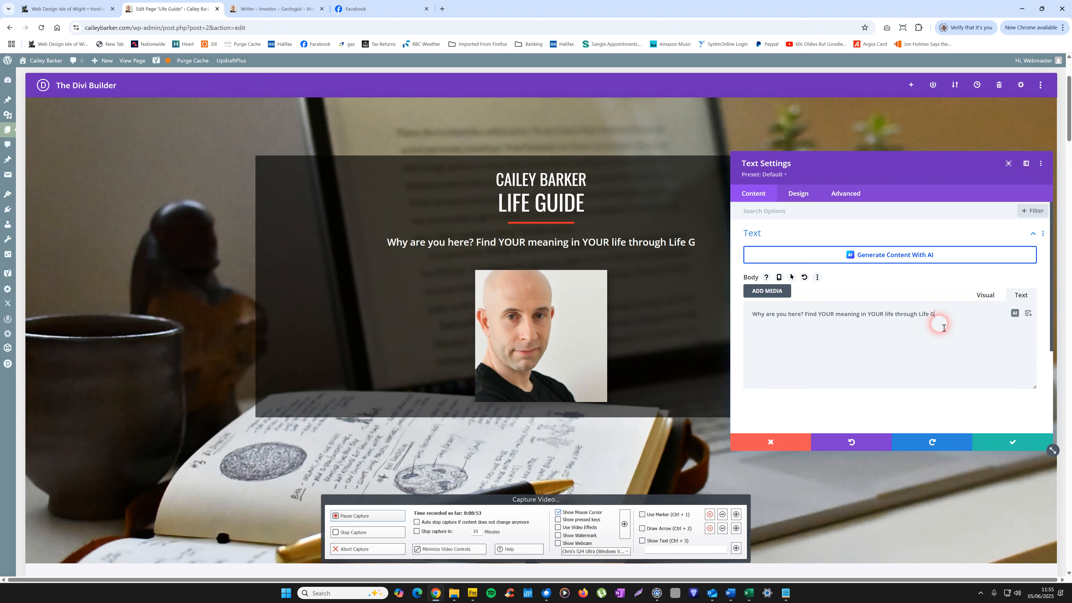
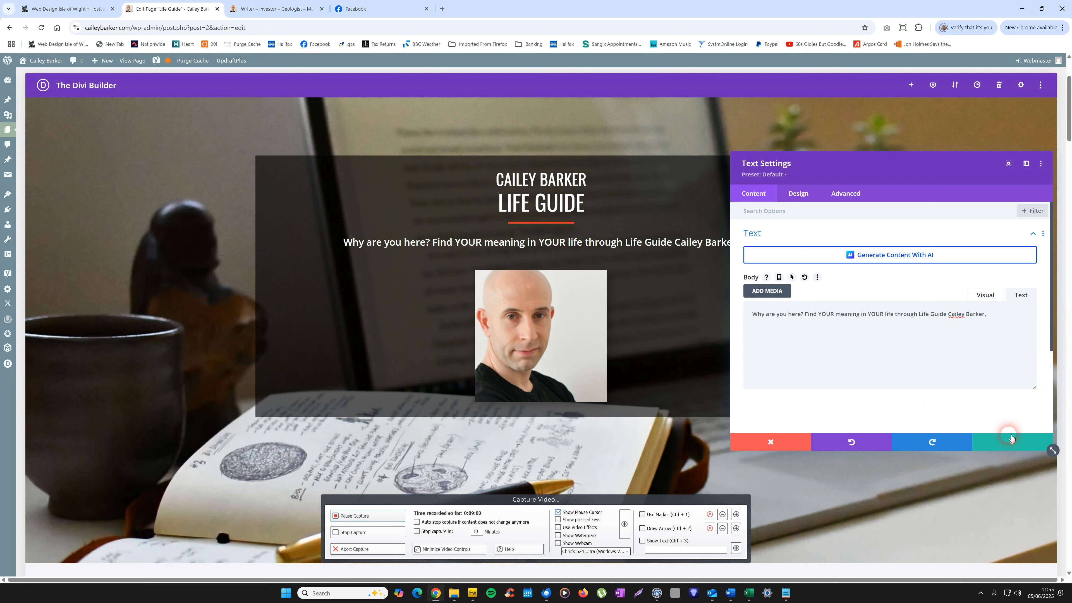
pyautogui.click(1006, 445)
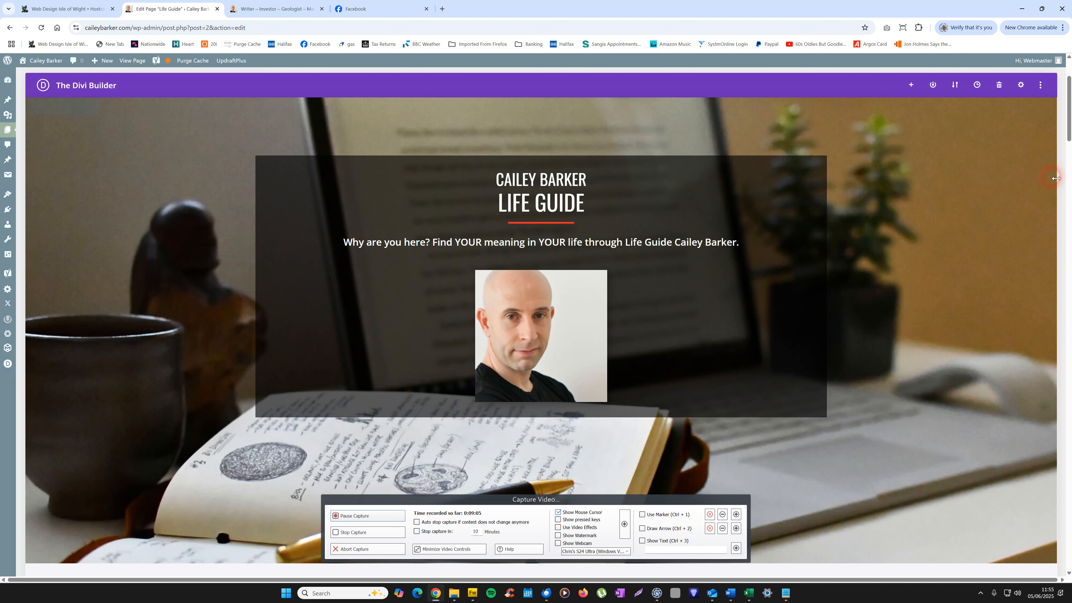
# Step: Save the edited front page from the Divi Builder
pyautogui.moveTo(1069, 137); pyautogui.dragTo(1026, 145)
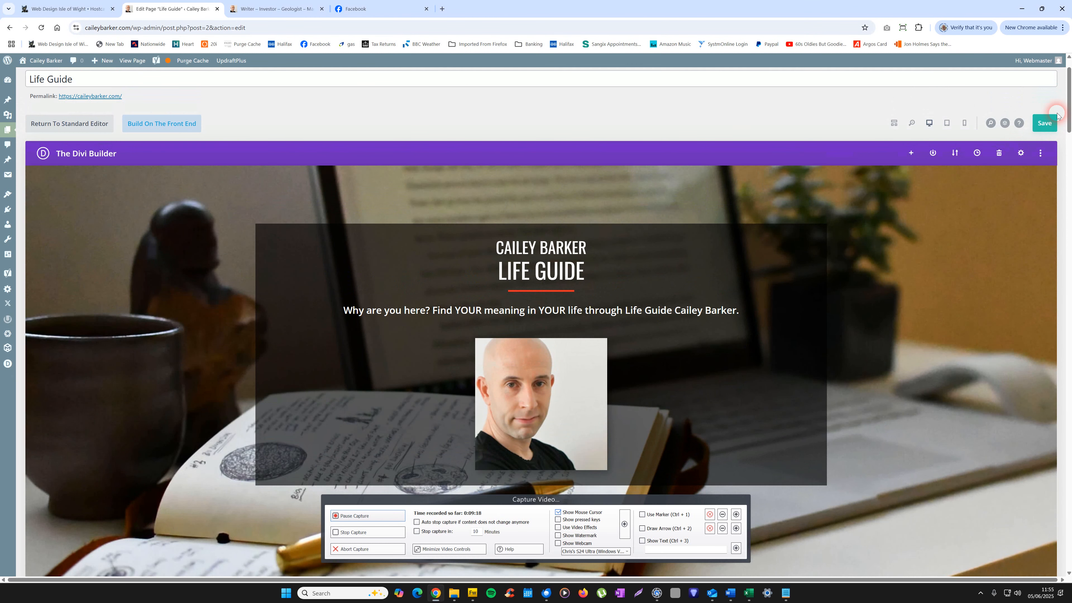
pyautogui.moveTo(1070, 118); pyautogui.dragTo(1069, 110)
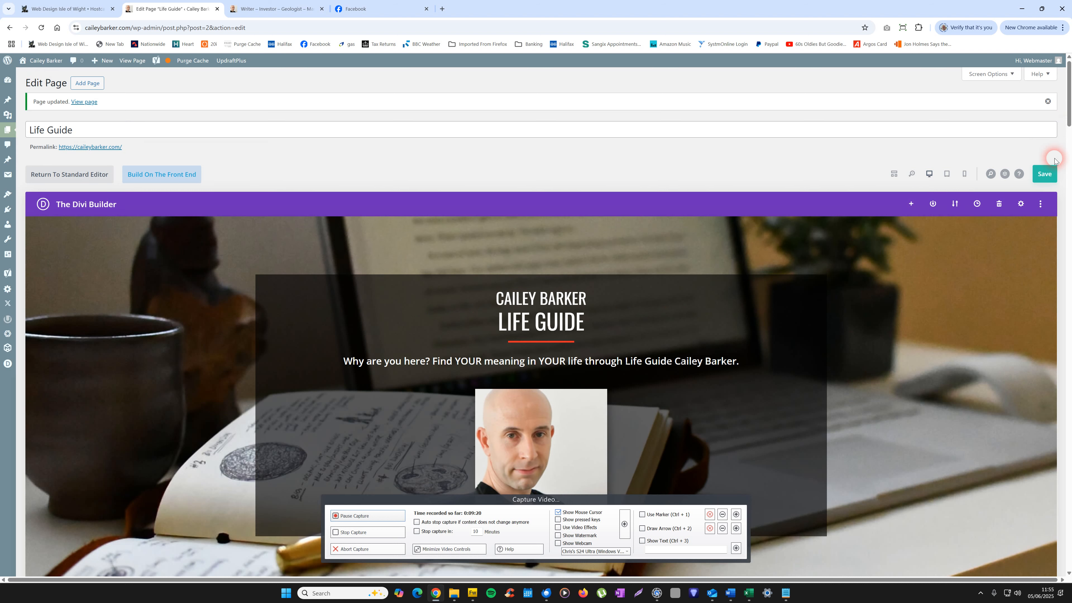
pyautogui.click(1045, 174)
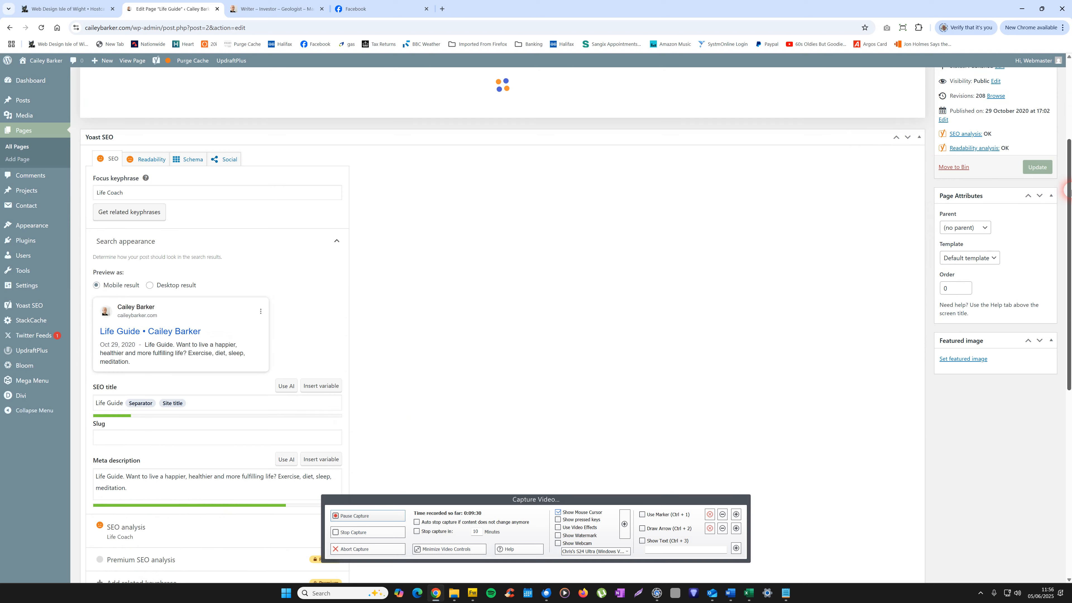
# Step: Examine the page's Yoast SEO analysis results and its Readability analysis results
pyautogui.moveTo(1070, 114); pyautogui.dragTo(1068, 514)
pyautogui.rightClick(1068, 514)
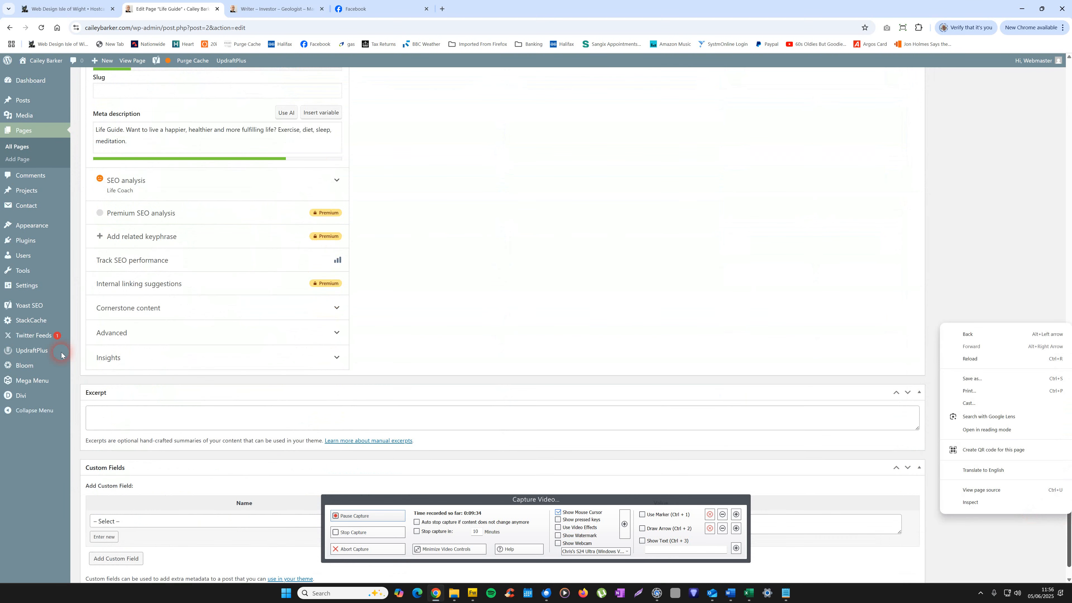
pyautogui.click(135, 184)
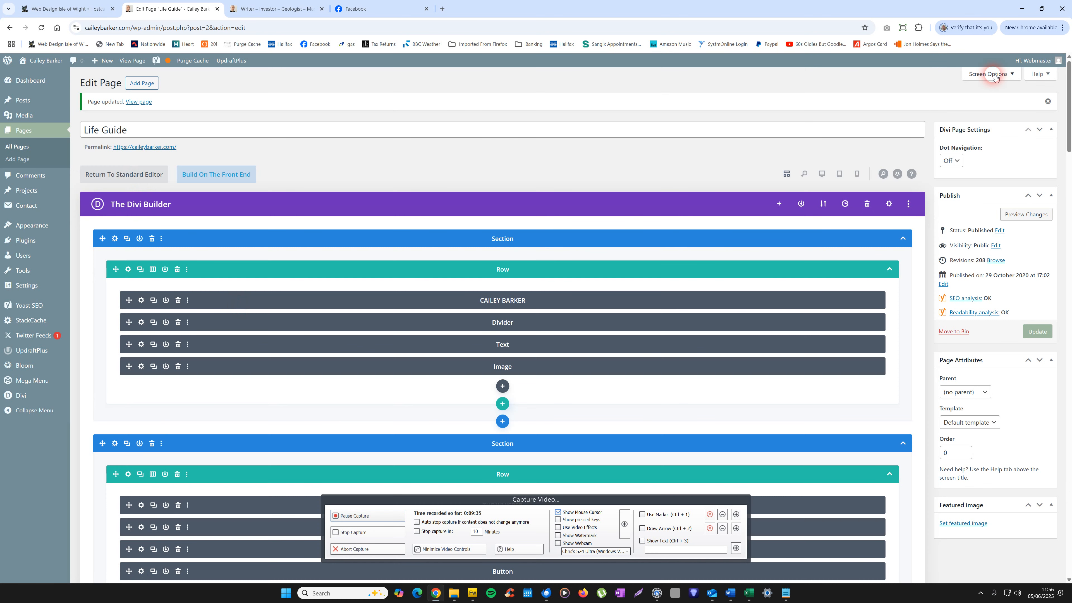
pyautogui.moveTo(1068, 143); pyautogui.dragTo(1068, 490)
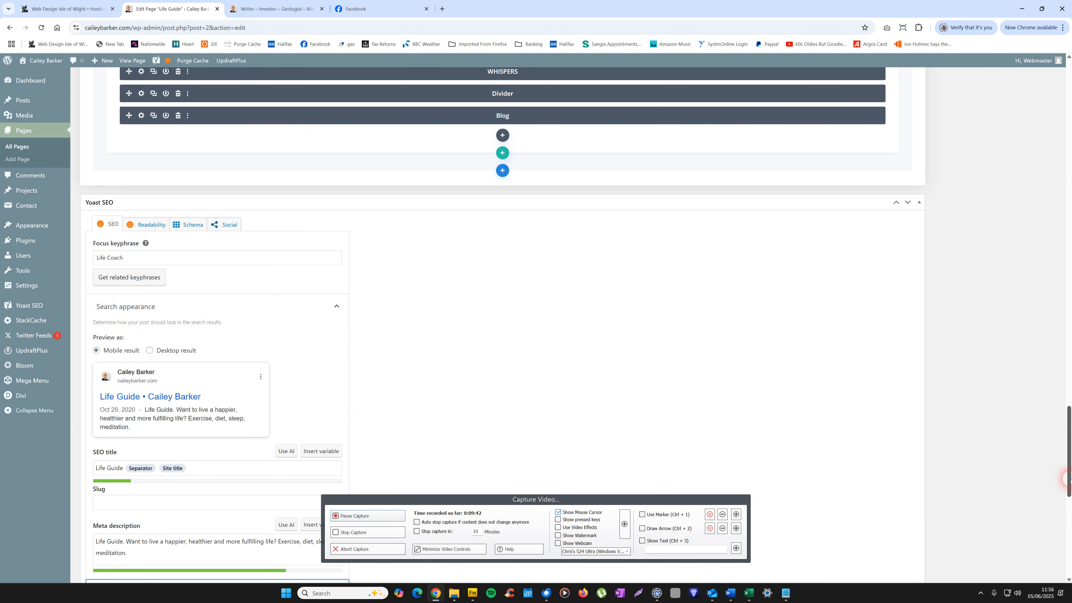
pyautogui.moveTo(1068, 463); pyautogui.dragTo(1069, 524)
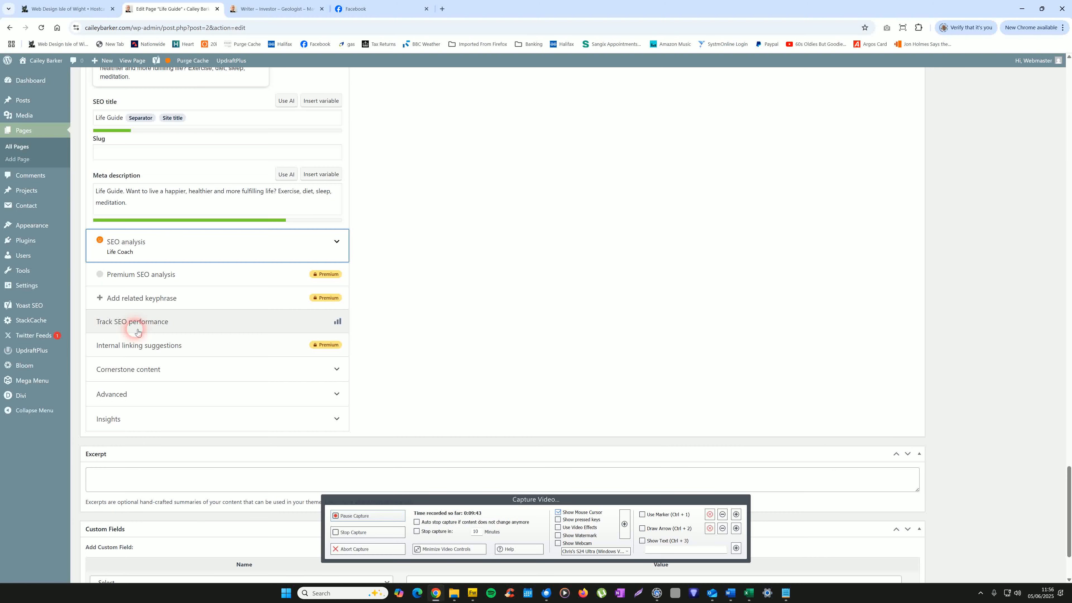
pyautogui.click(136, 254)
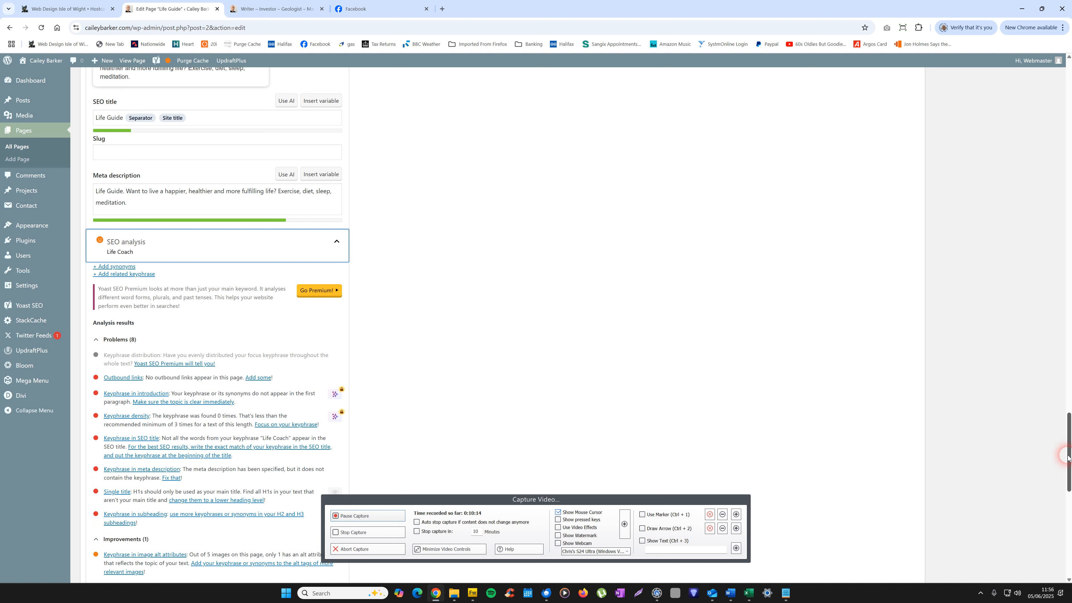
pyautogui.scroll(8, 611, 388)
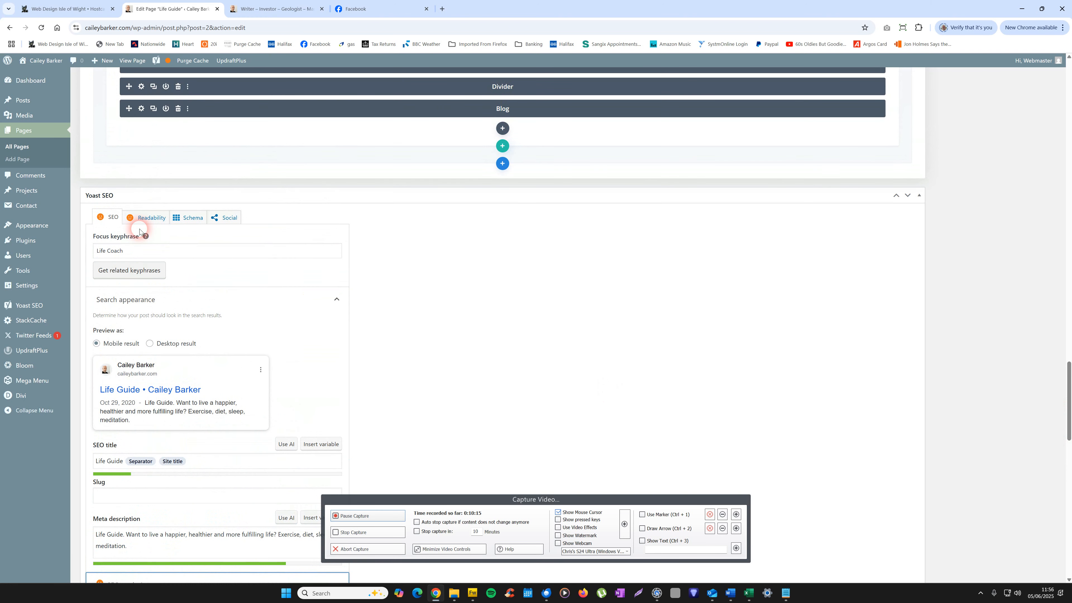
pyautogui.click(156, 220)
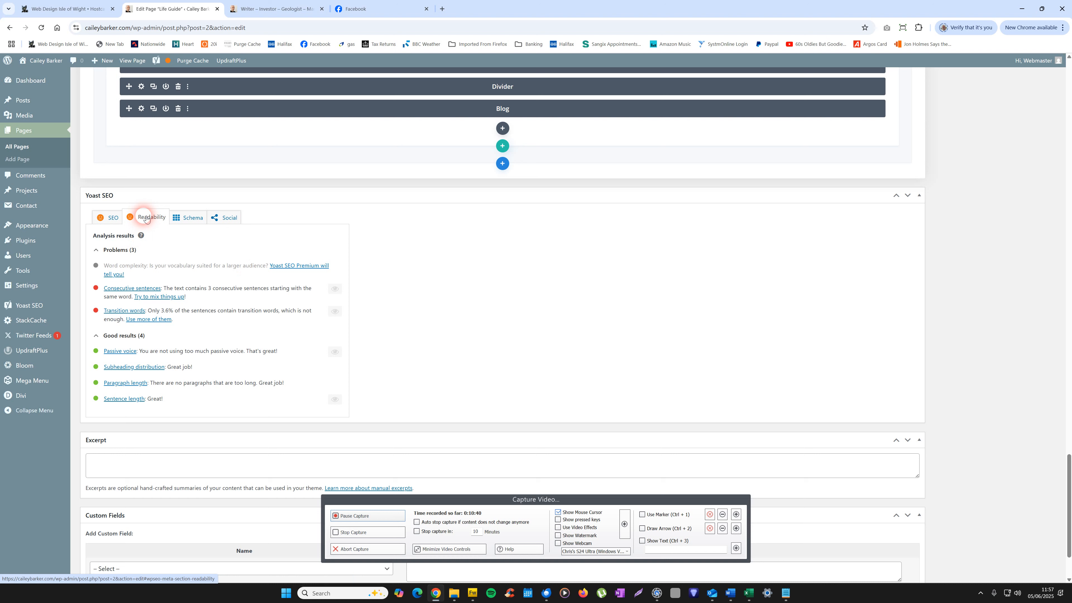
# Step: Return Yoast to its SEO view and update the page
pyautogui.click(114, 218)
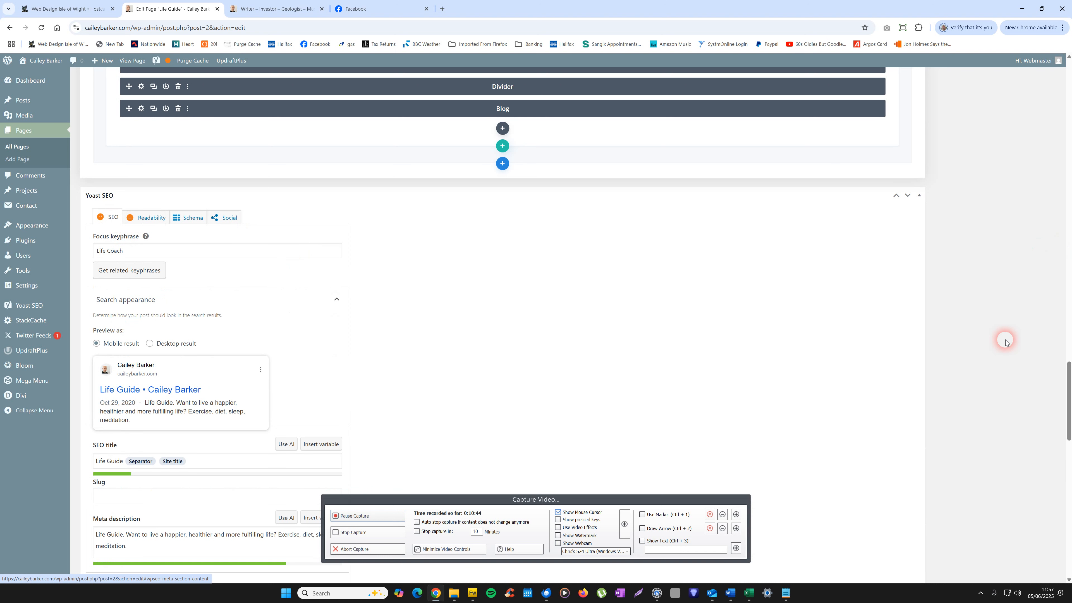
pyautogui.moveTo(1067, 380); pyautogui.dragTo(1069, 94)
pyautogui.click(1032, 331)
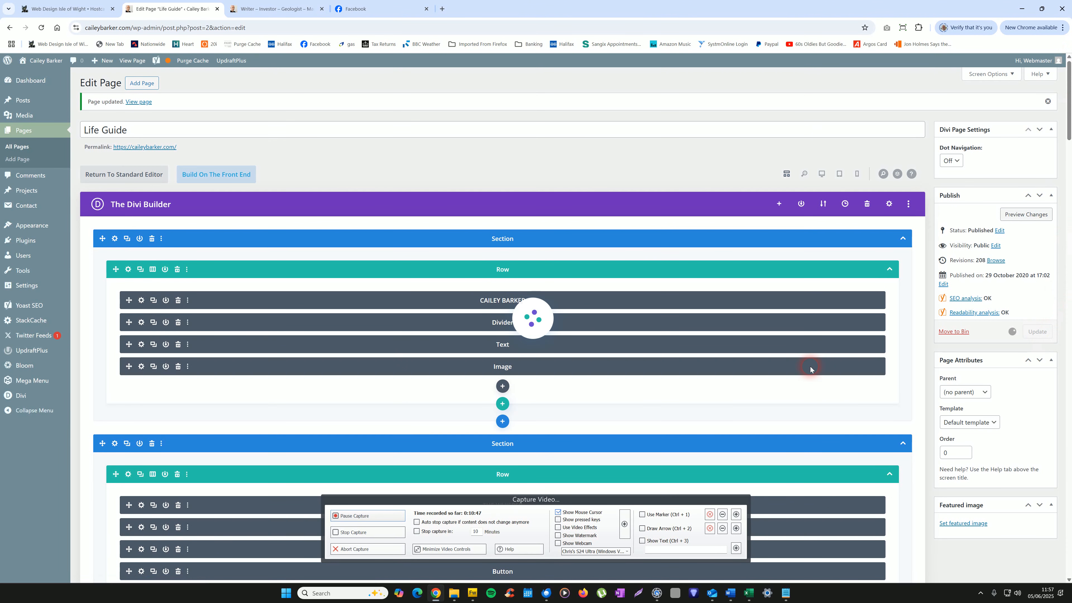